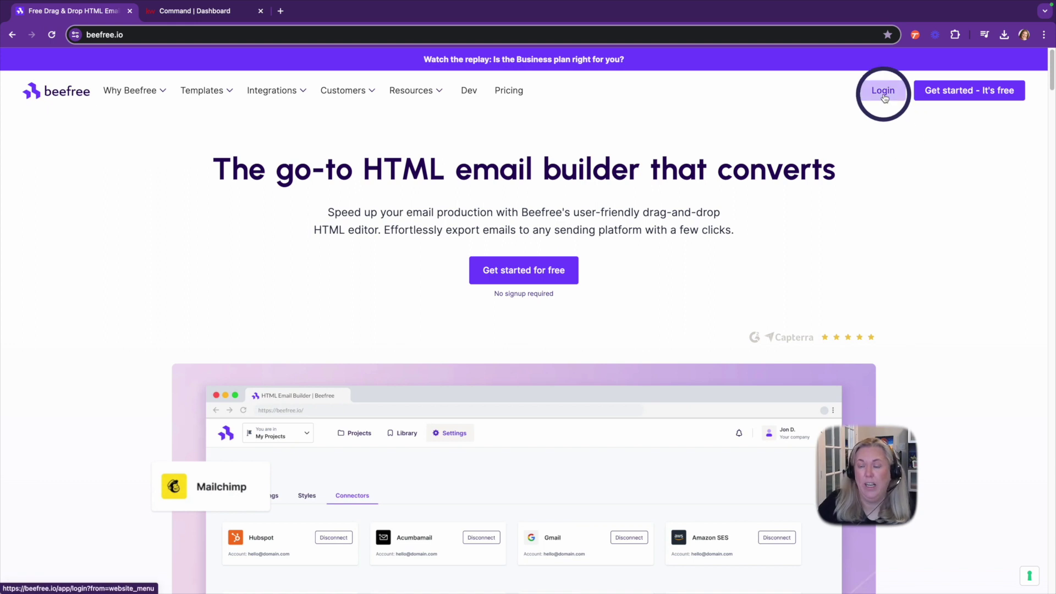
Sign into Beefree with a Google account and skip the 'Tell us about yourself' survey
left_click(883, 94)
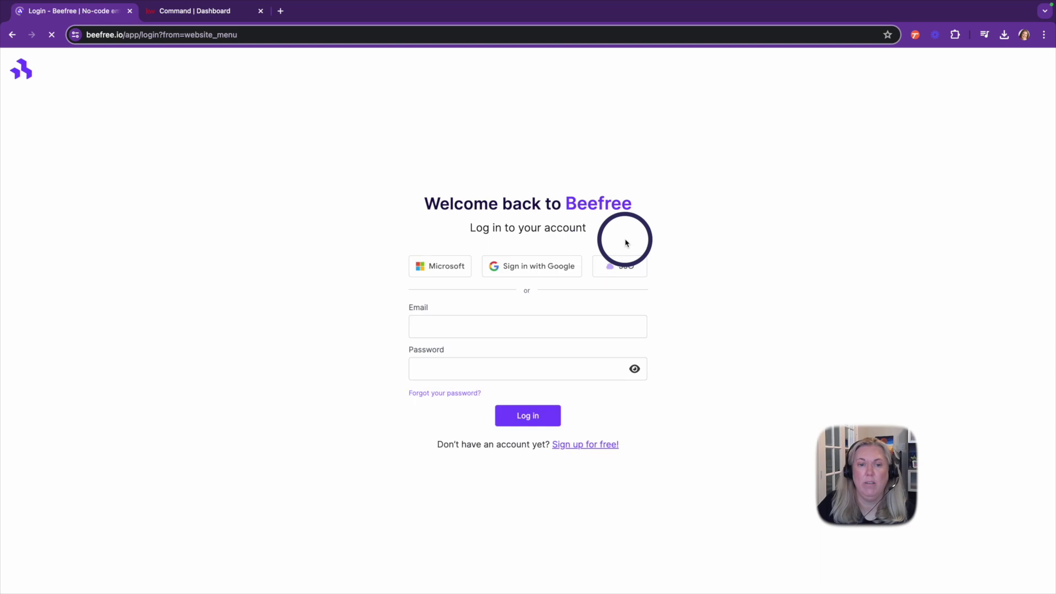
left_click(551, 266)
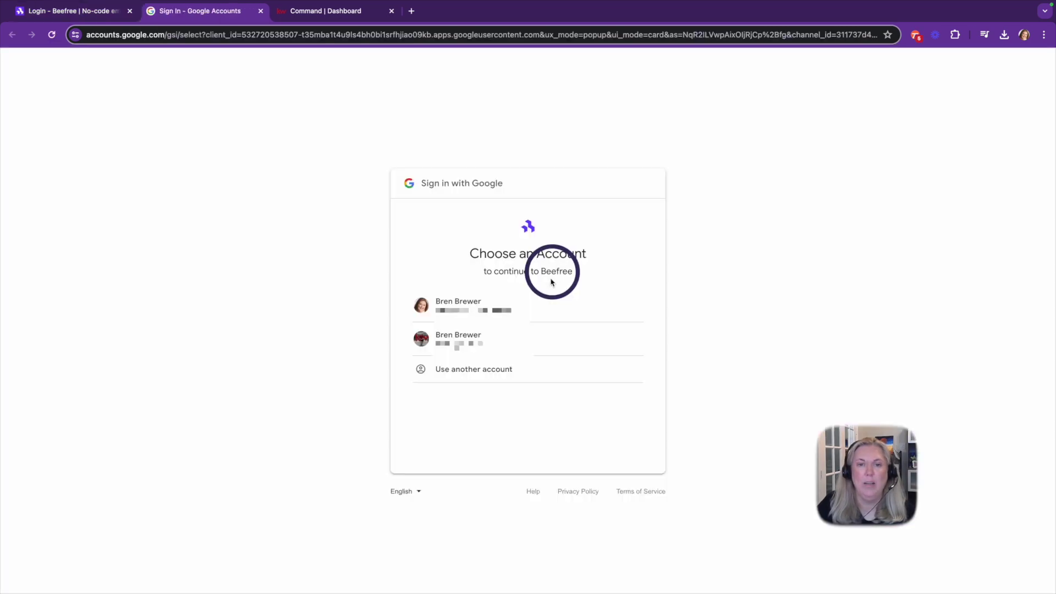
left_click(522, 333)
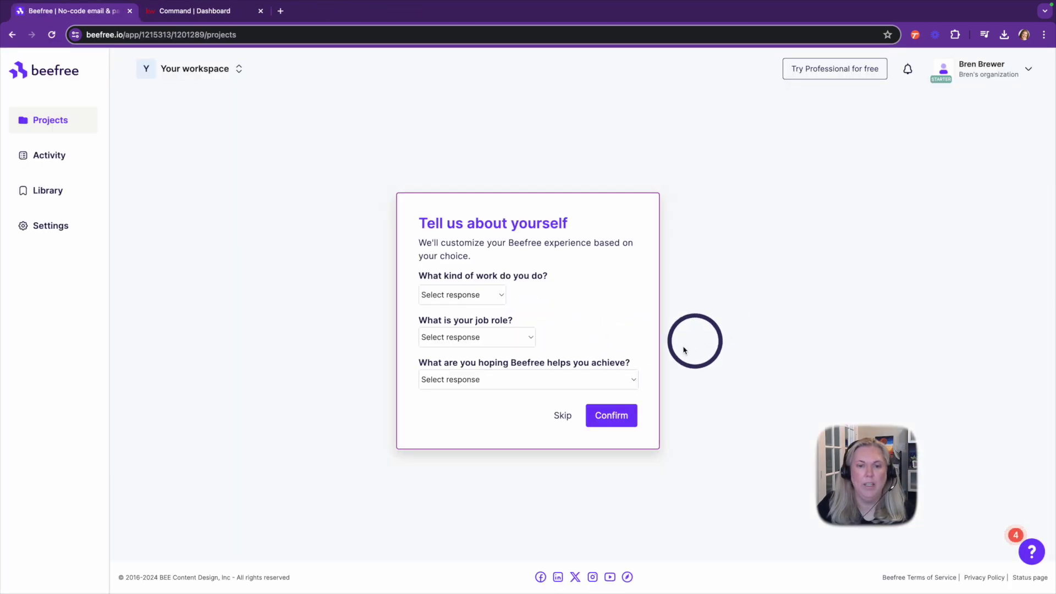
left_click(563, 416)
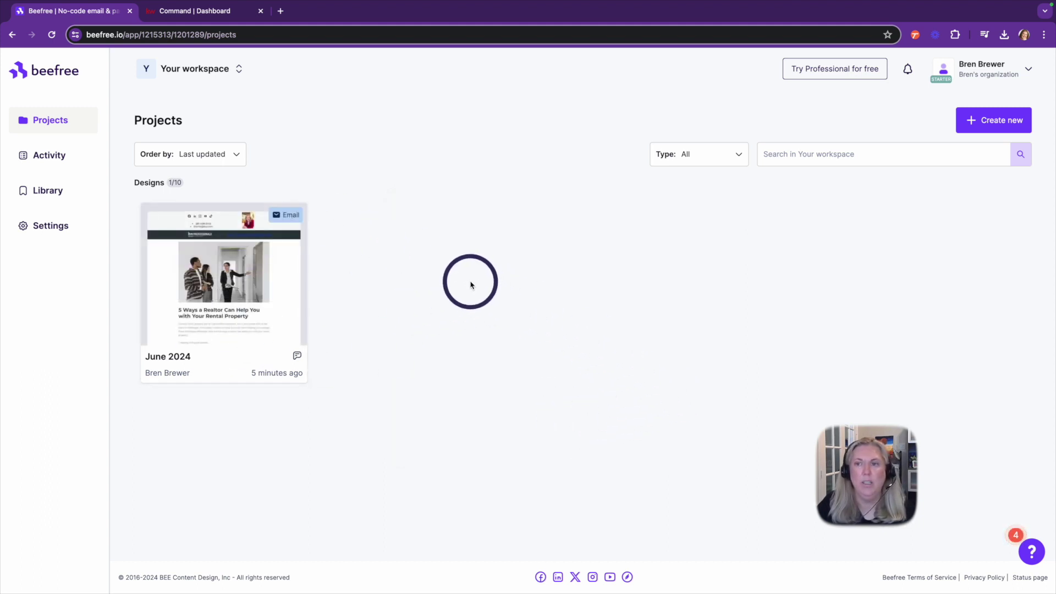
left_click(992, 125)
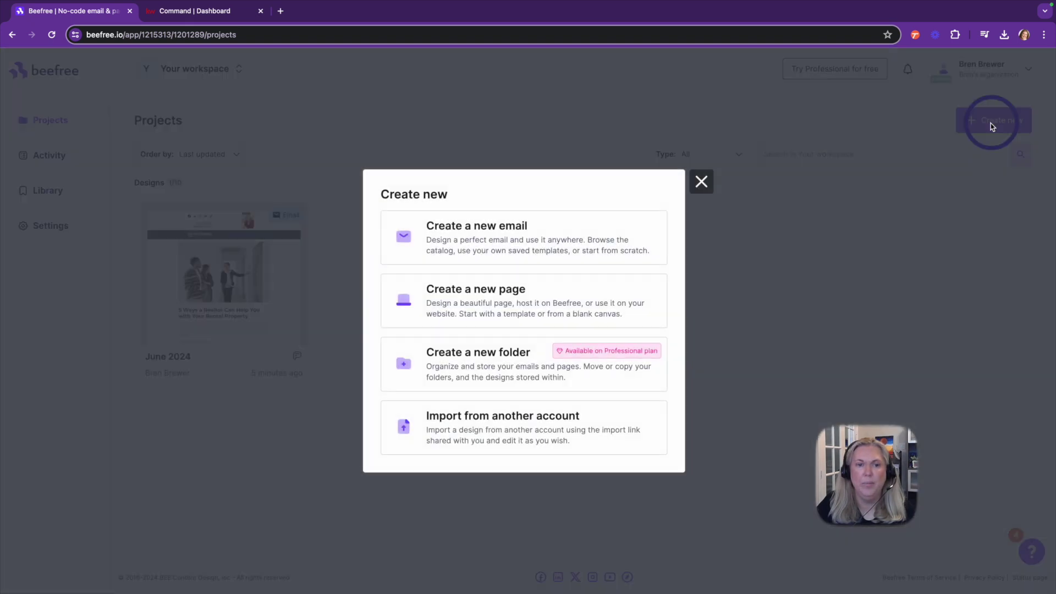
left_click(485, 245)
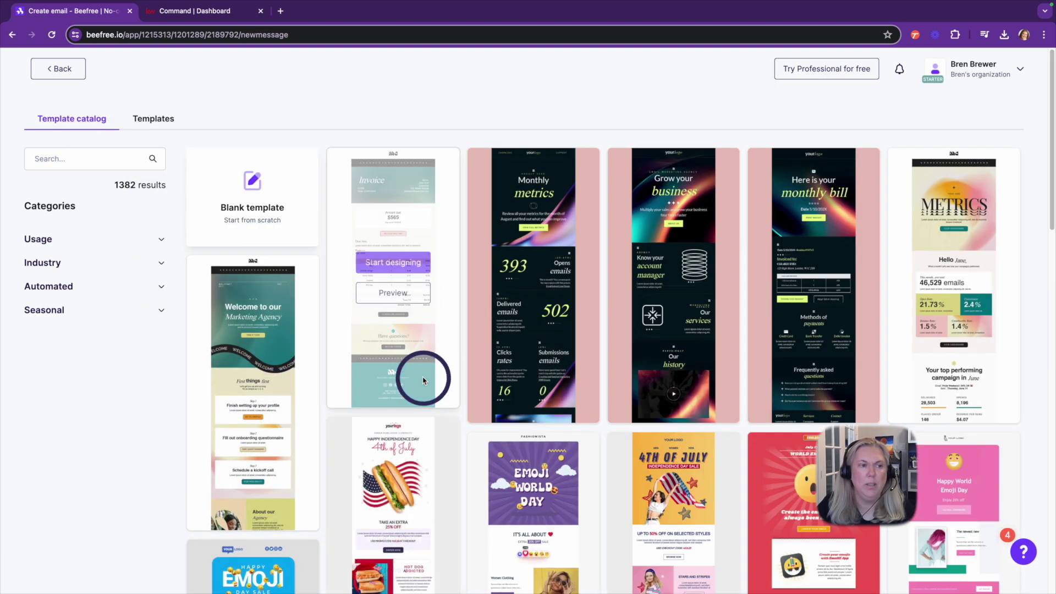
left_click(55, 262)
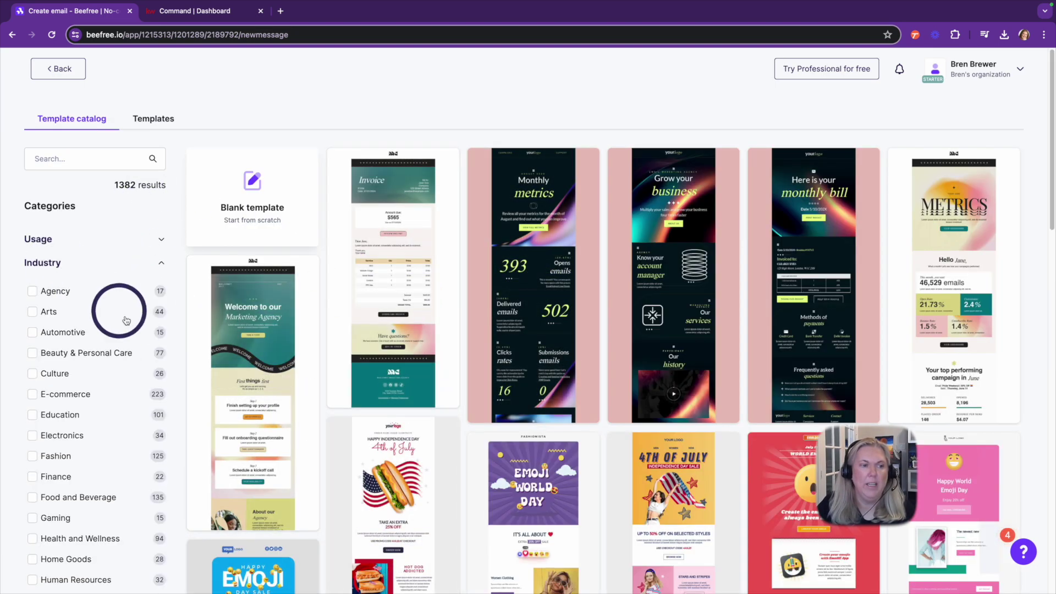
scroll(127, 319, "down", 8)
left_click(33, 348)
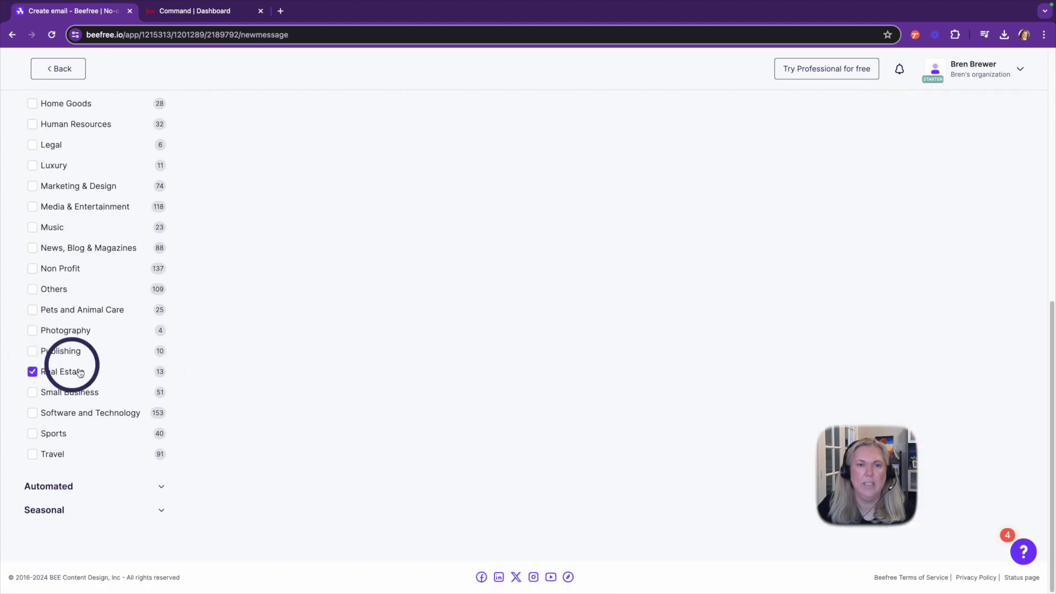
scroll(418, 360, "up", 10)
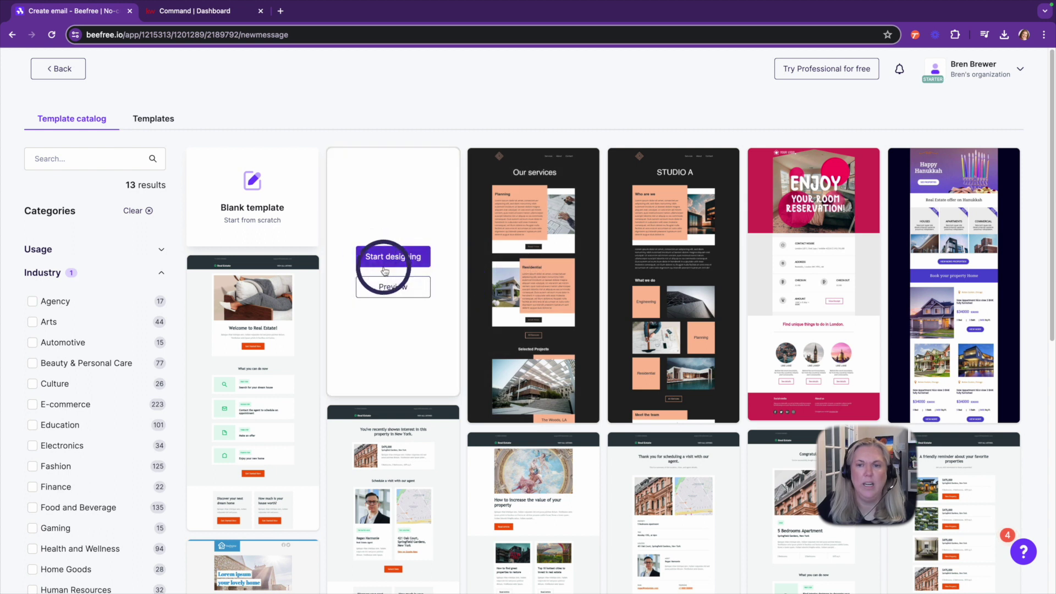
scroll(632, 379, "down", 5)
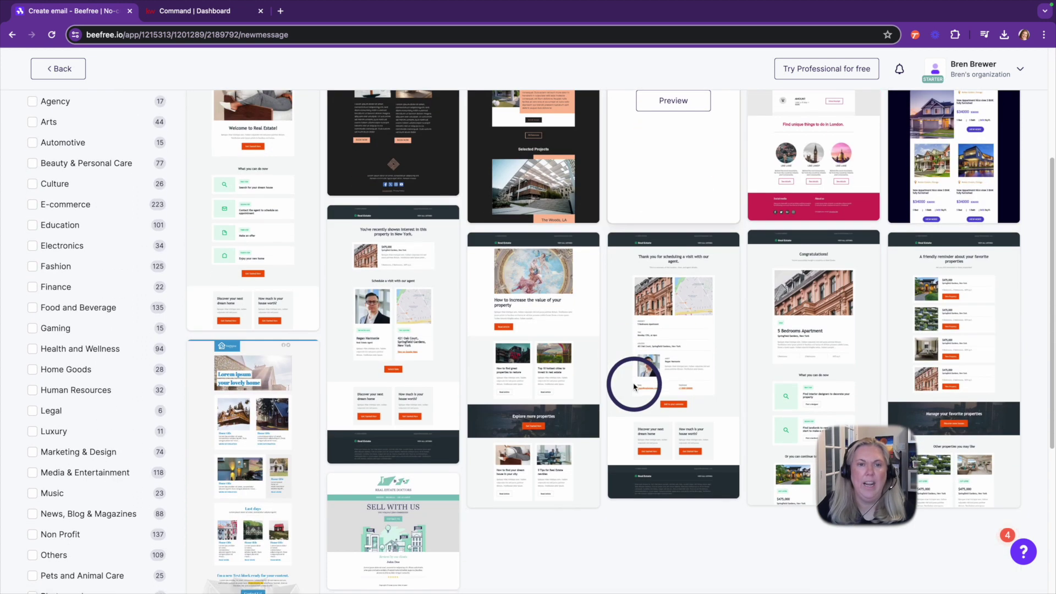
scroll(523, 353, "up", 6)
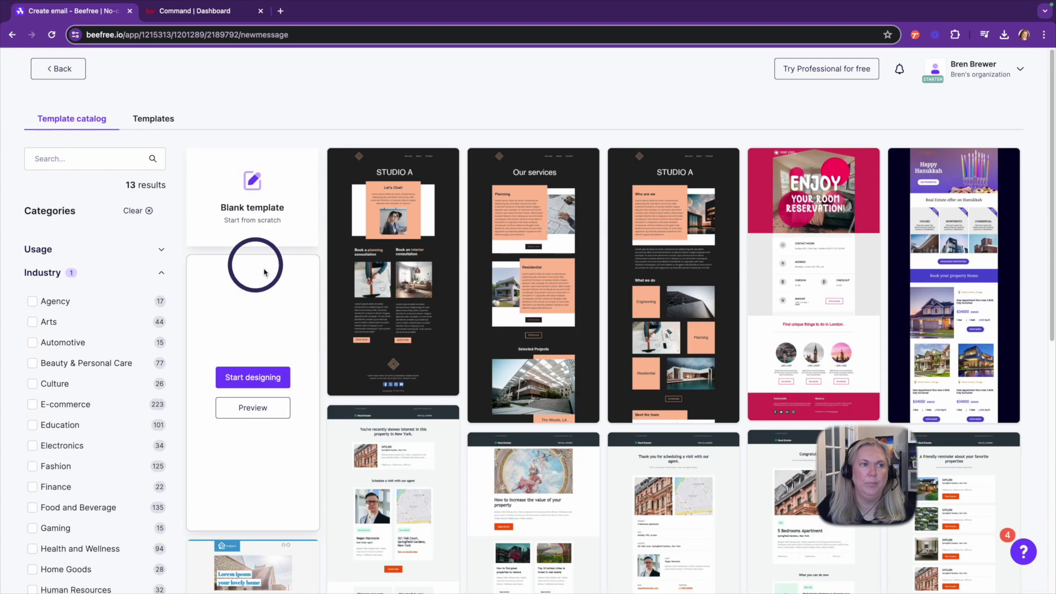
left_click(55, 69)
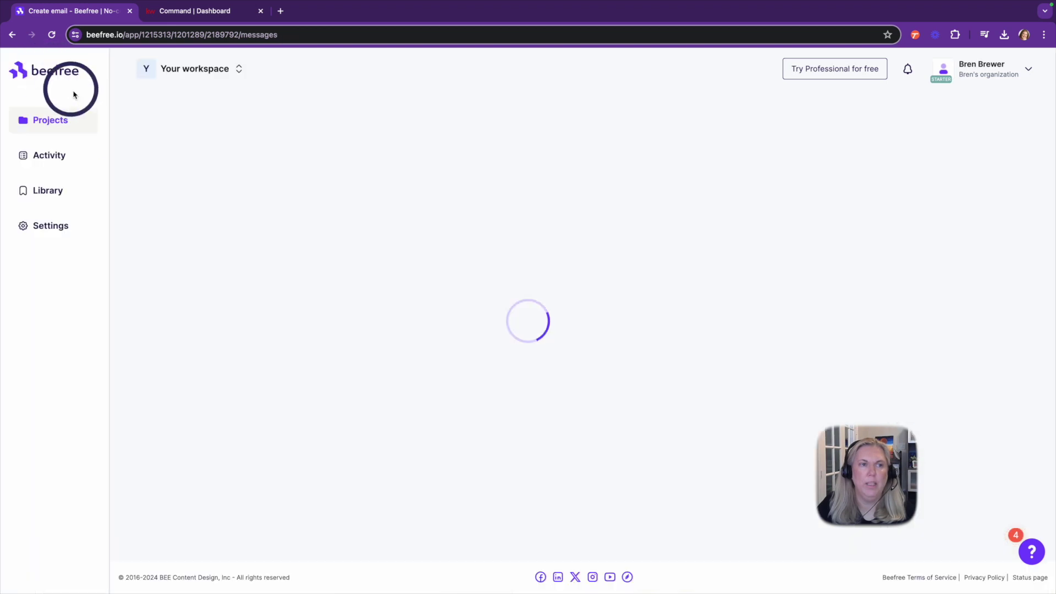
mouse_move(295, 308)
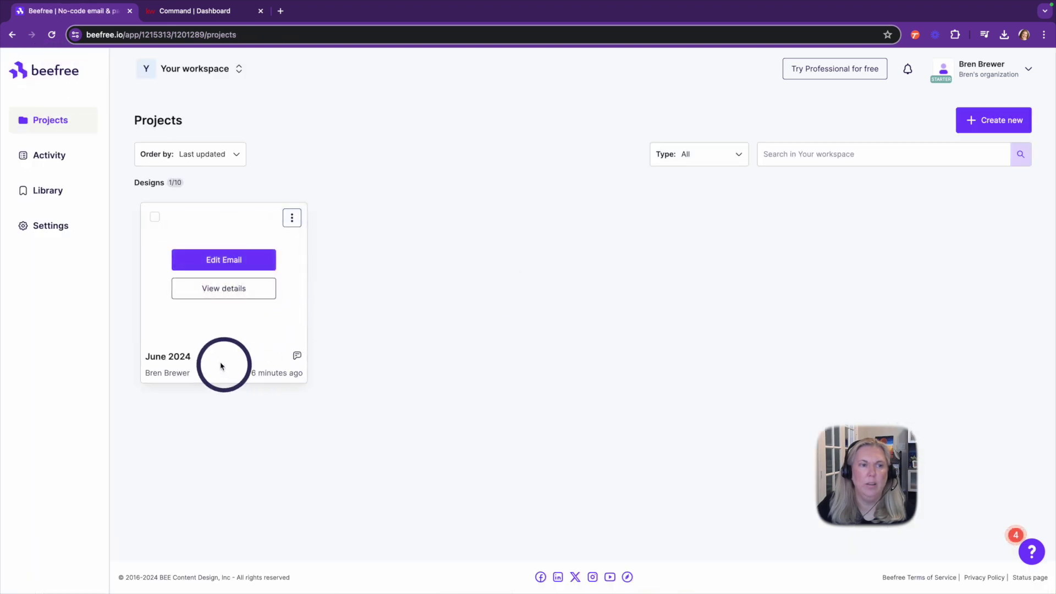
Open the June 2024 email for editing and select its Find Your Dream Home title and hero row
left_click(212, 259)
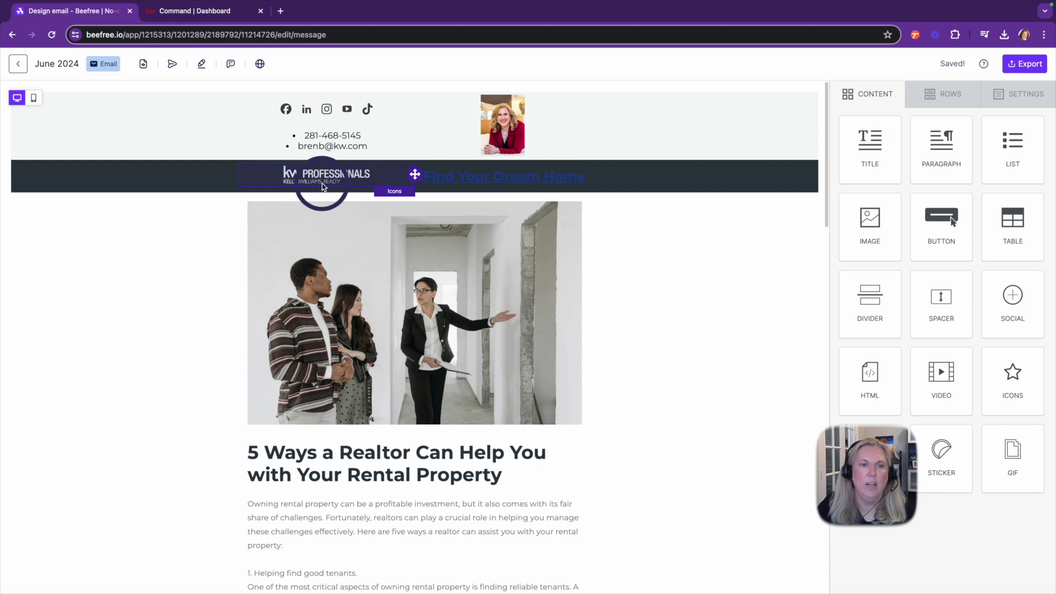
left_click(526, 177)
left_click(659, 300)
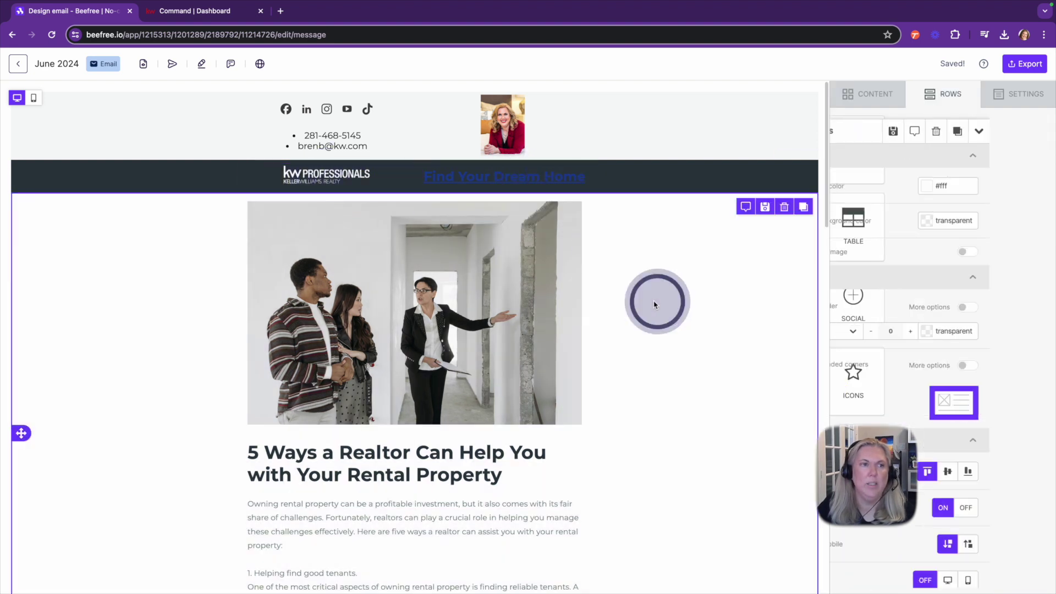
left_click(143, 64)
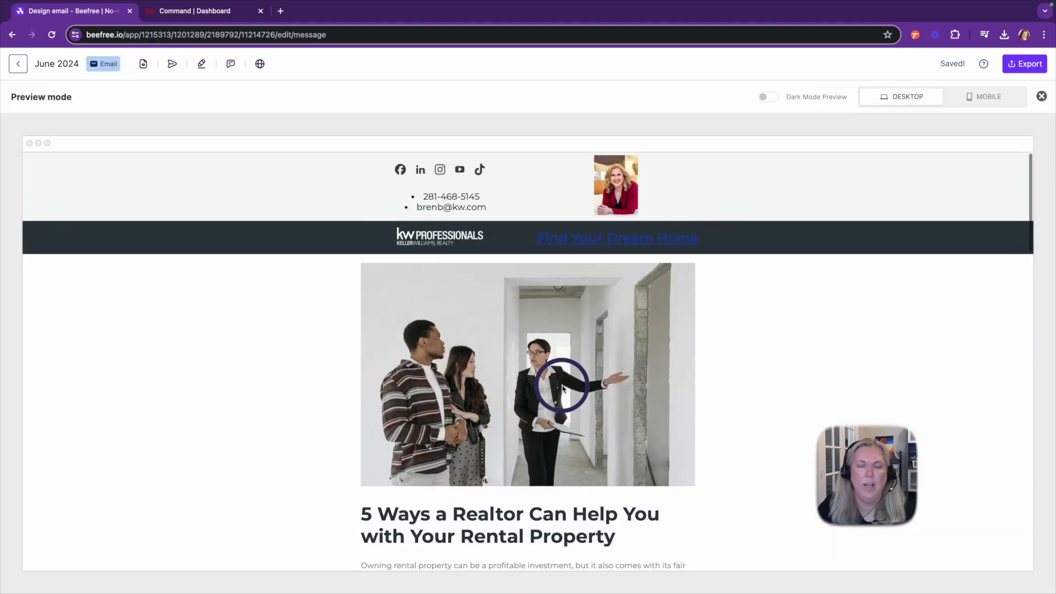
scroll(722, 388, "down", 3)
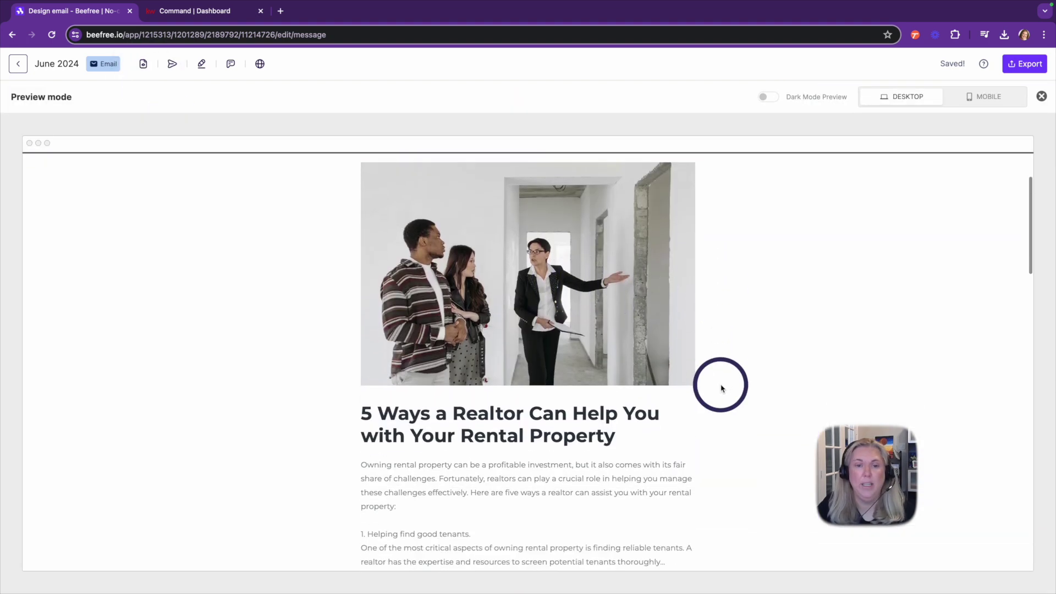
scroll(722, 388, "down", 2)
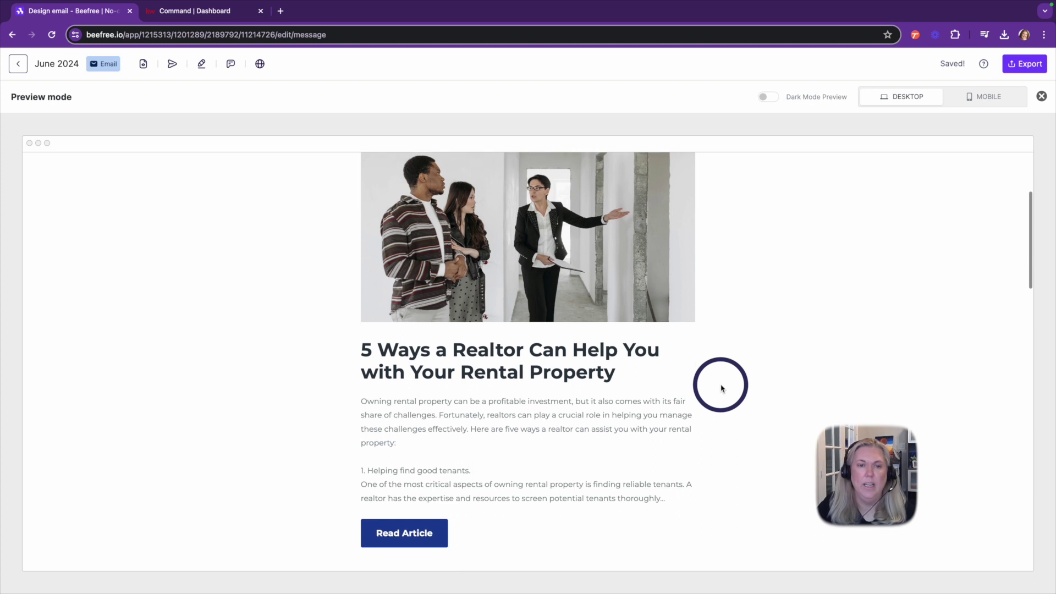
scroll(722, 389, "up", 5)
scroll(672, 386, "down", 3)
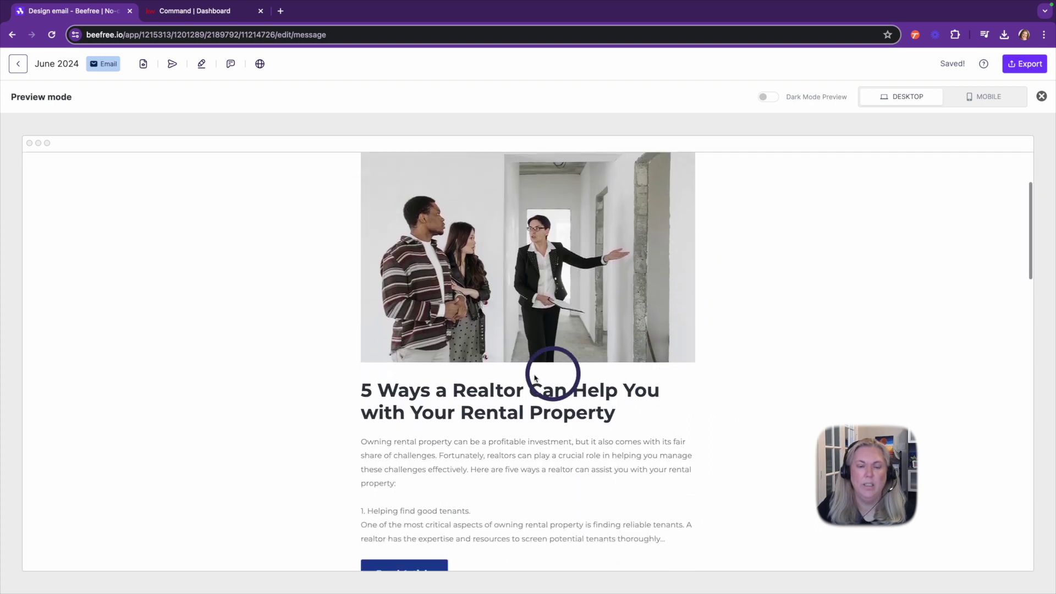
scroll(614, 413, "down", 4)
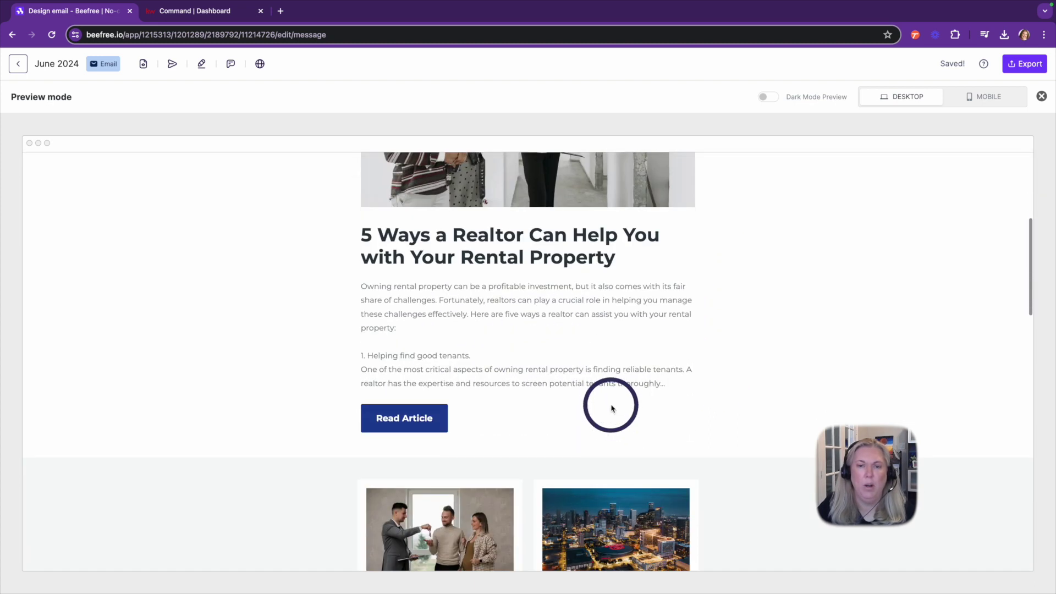
scroll(612, 408, "down", 1)
scroll(614, 406, "down", 2)
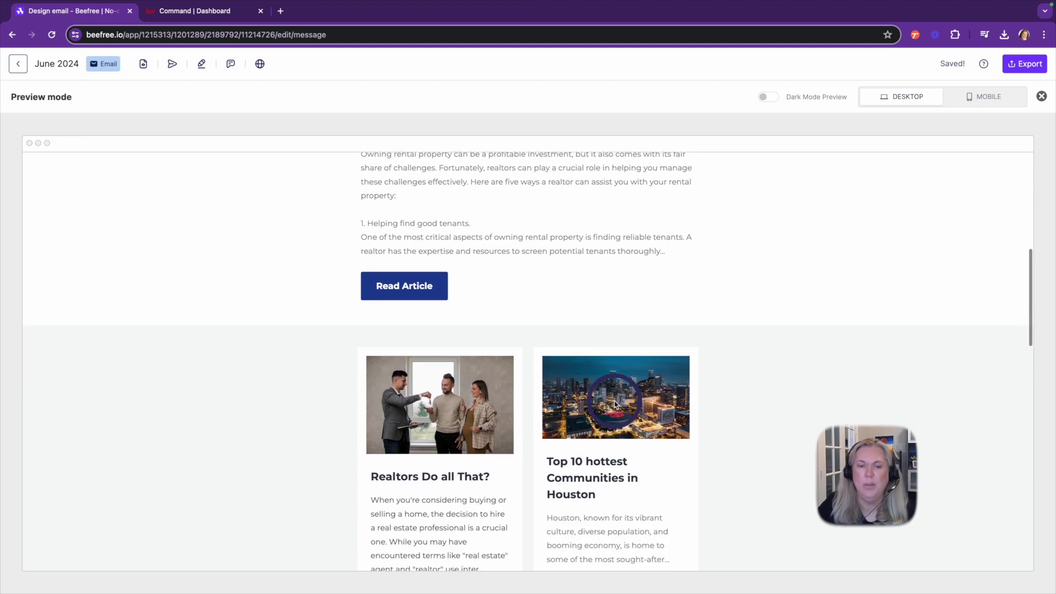
scroll(614, 404, "down", 2)
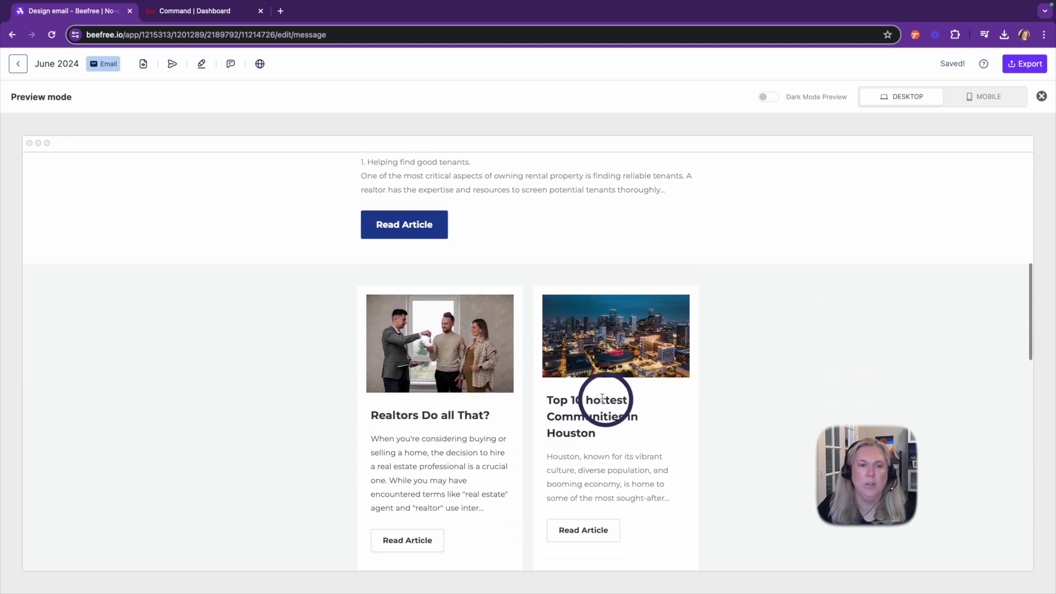
scroll(603, 384, "up", 5)
scroll(545, 388, "up", 2)
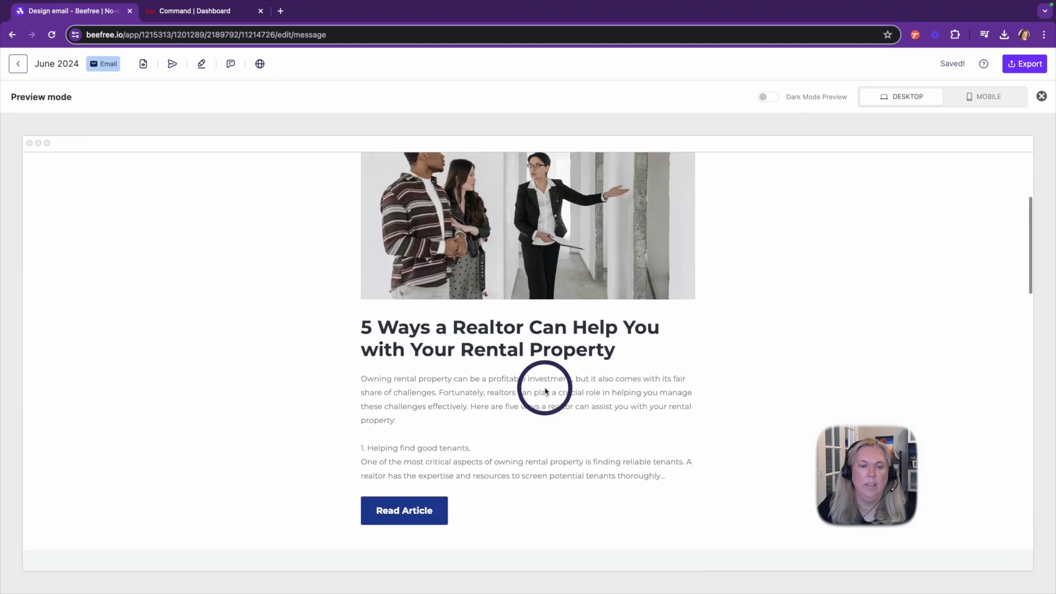
Test the rental-property and '5 Tips for Real Estate newbies' article links from the preview
left_click(391, 512)
scroll(622, 446, "down", 10)
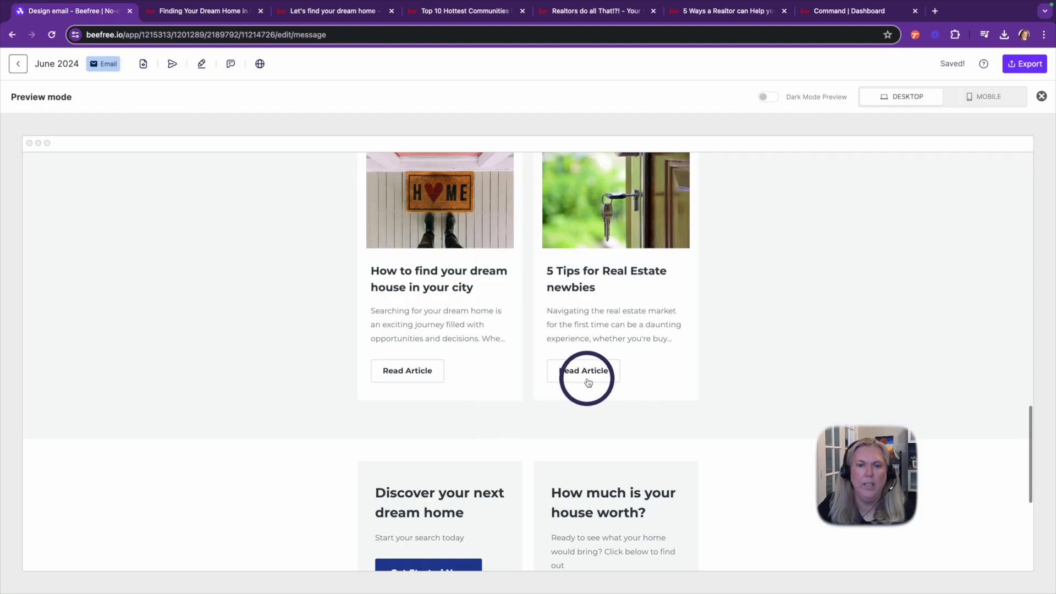
left_click(588, 383)
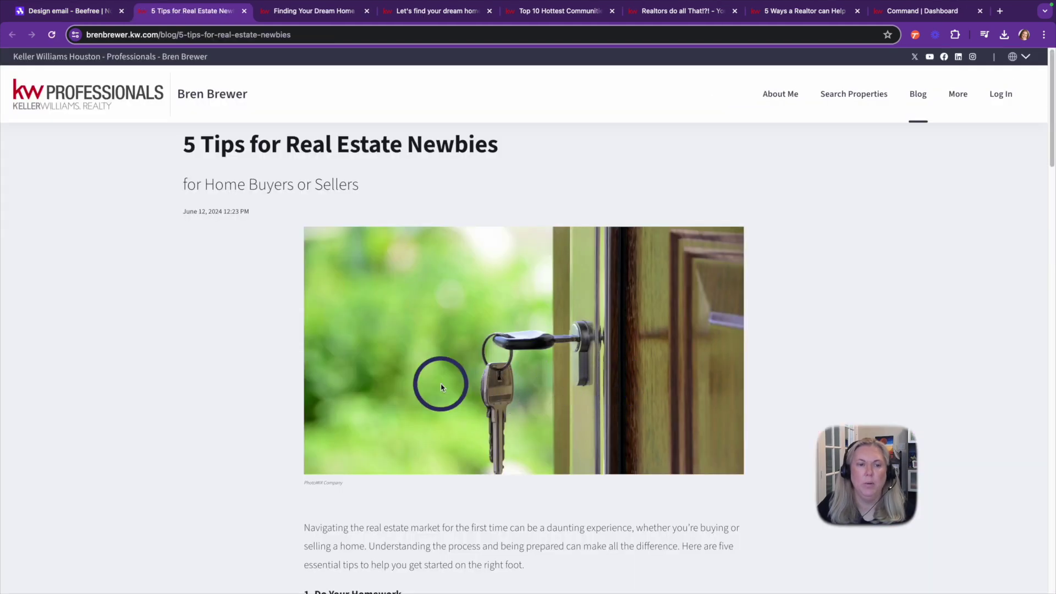
scroll(441, 387, "down", 12)
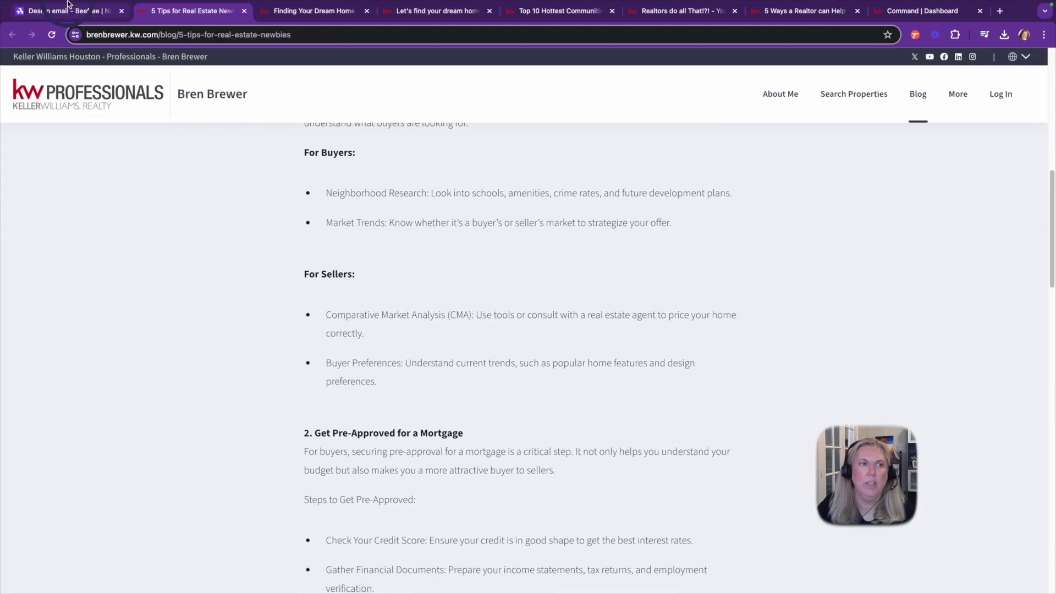
left_click(75, 6)
left_click(88, 310)
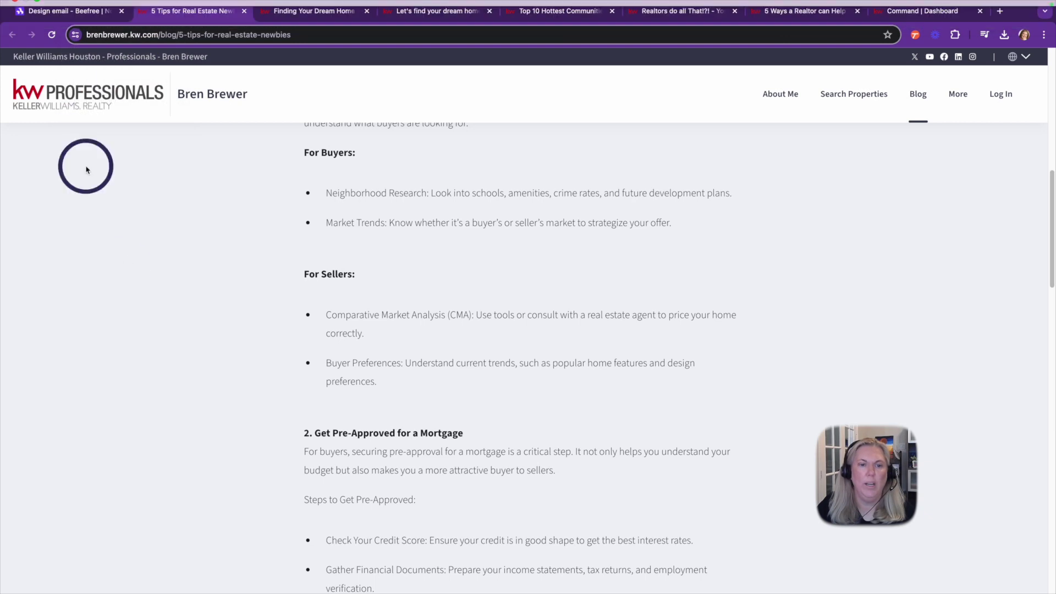
left_click(60, 11)
scroll(500, 430, "down", 3)
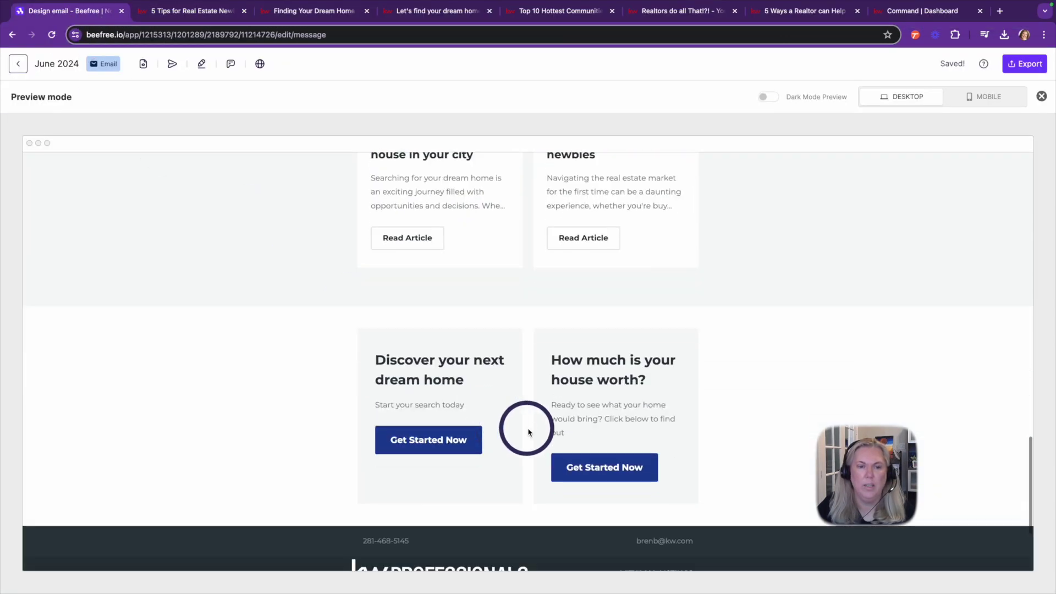
Test the home-value Get Started Now and footer commission links, closing the blocked PDF page
left_click(589, 432)
left_click(71, 11)
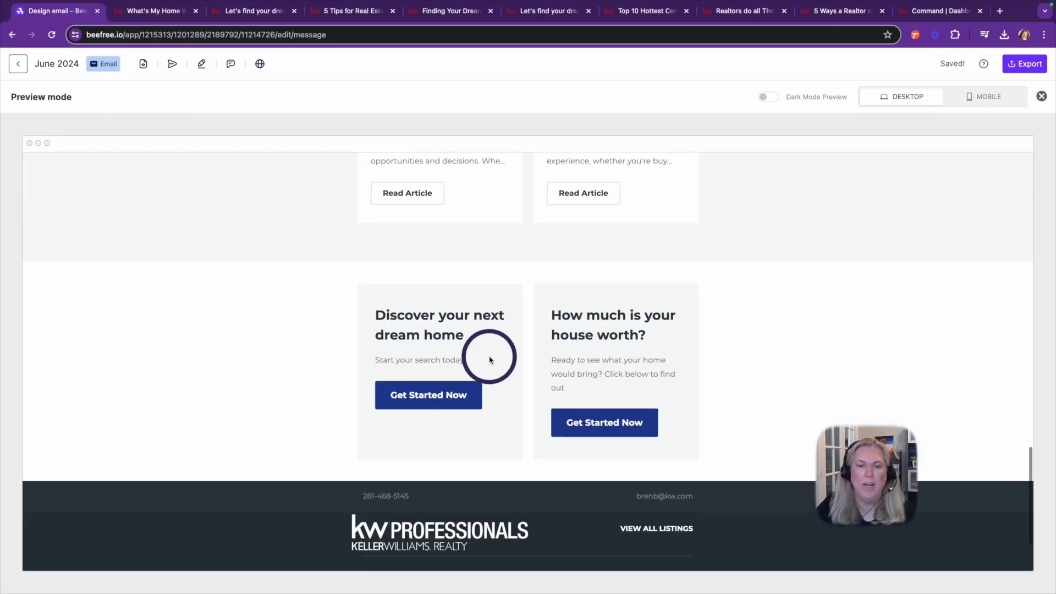
scroll(487, 363, "down", 2)
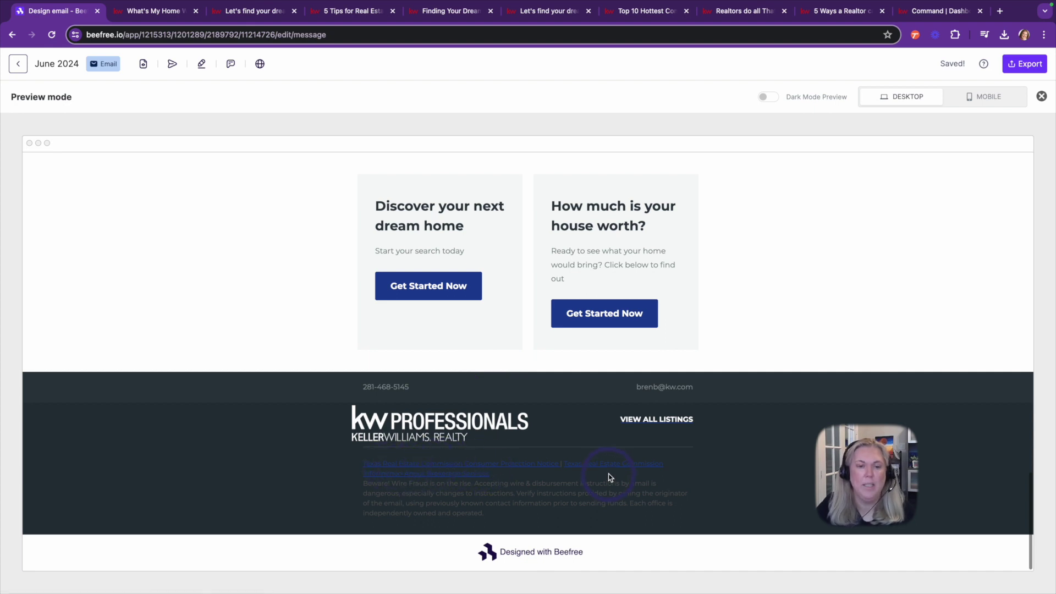
left_click(475, 466)
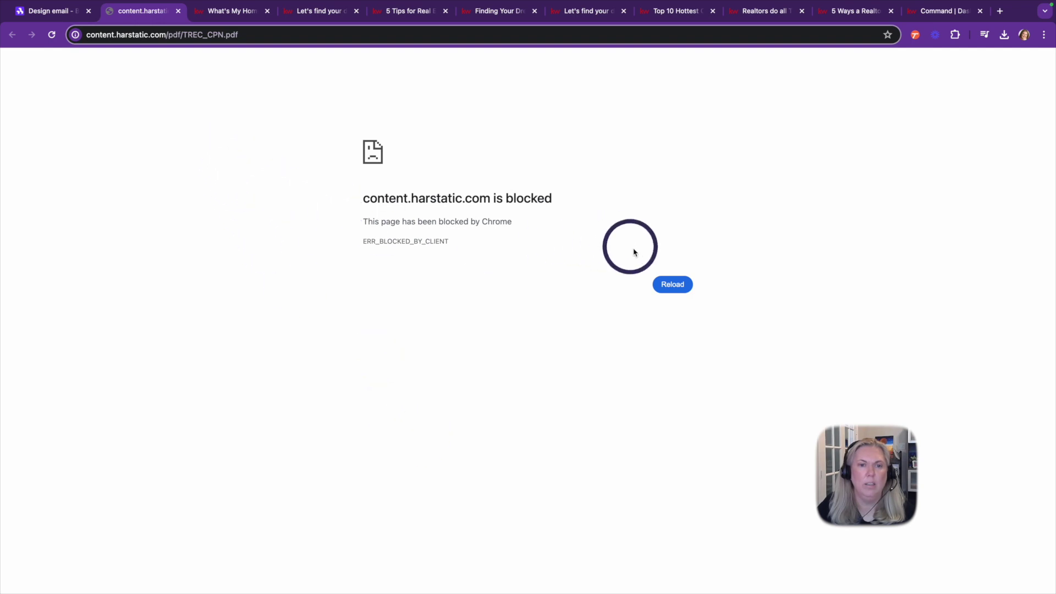
key("super+w")
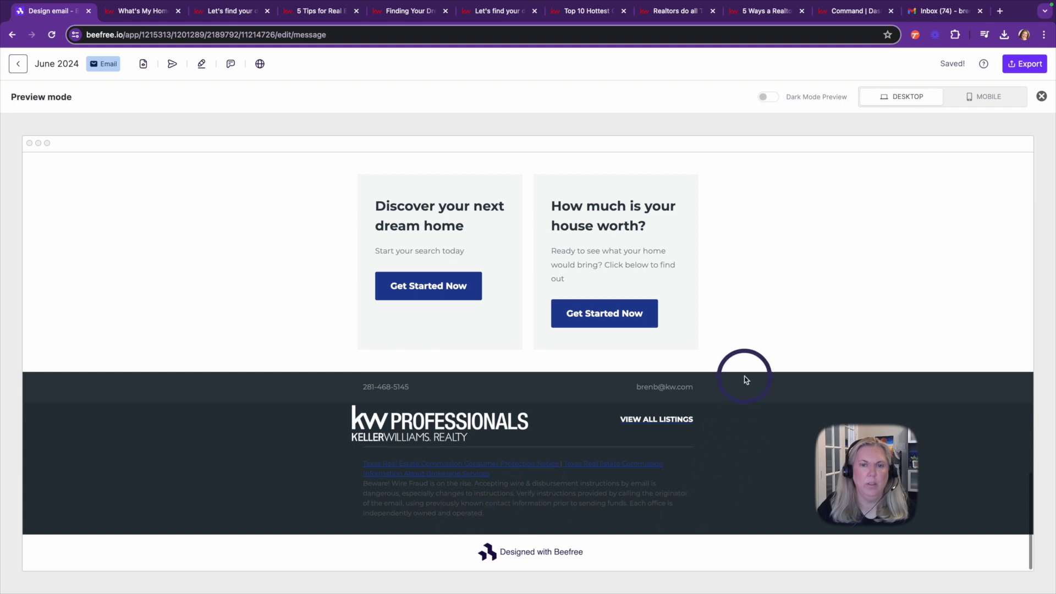
scroll(746, 379, "up", 15)
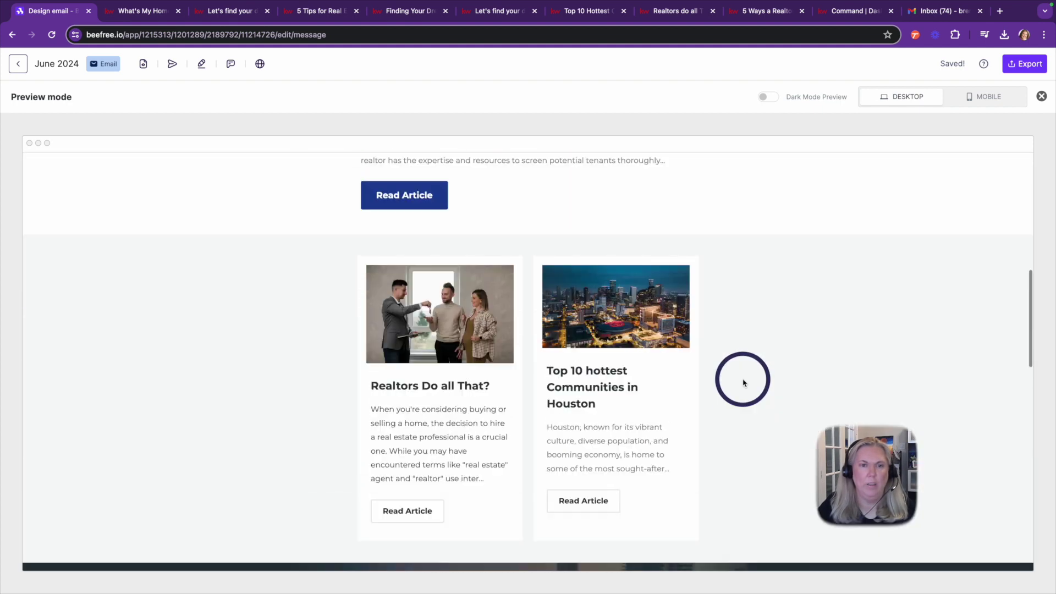
scroll(743, 383, "up", 10)
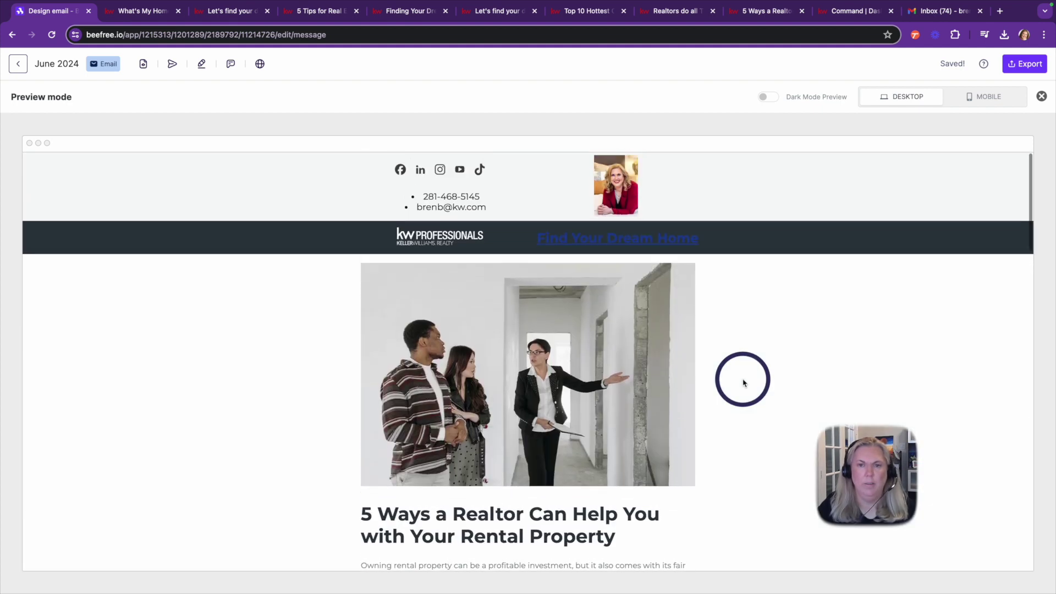
scroll(724, 379, "down", 2)
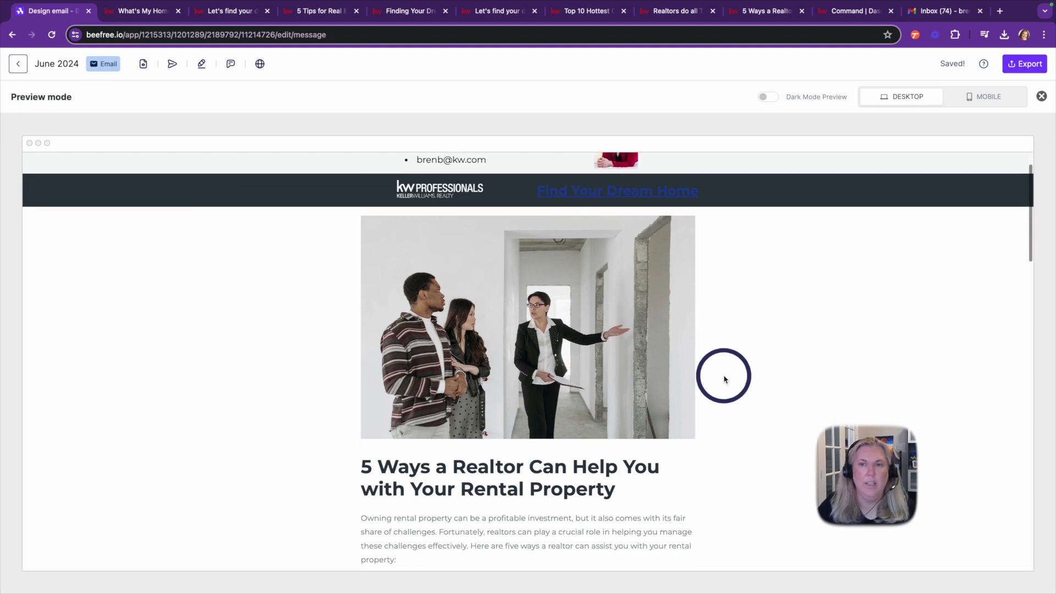
Export the email's HTML and save it to the Desktop as June2024newsletter.html
scroll(724, 379, "up", 2)
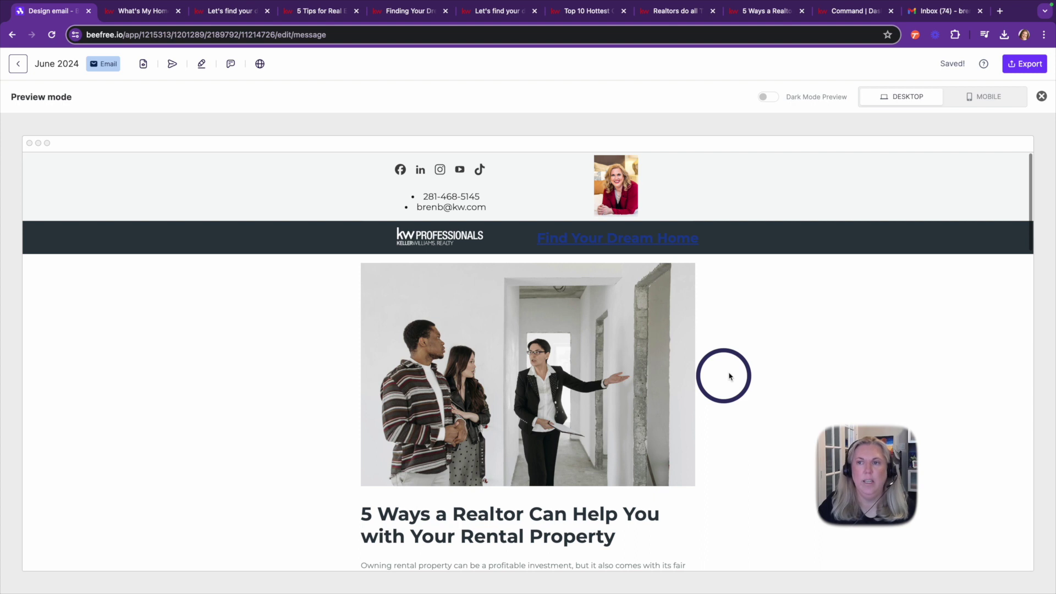
left_click(1021, 64)
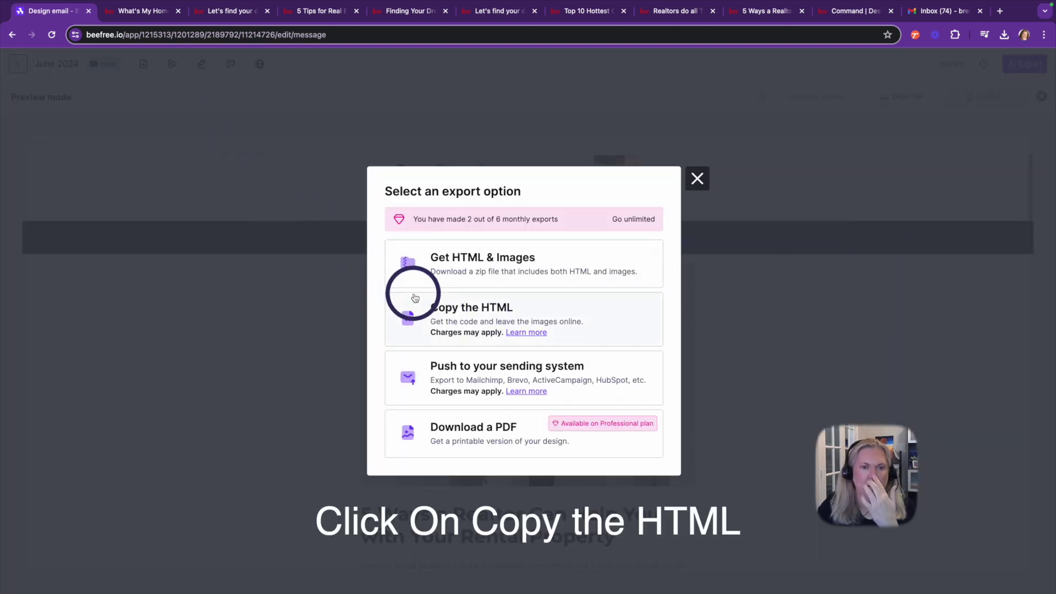
left_click(459, 321)
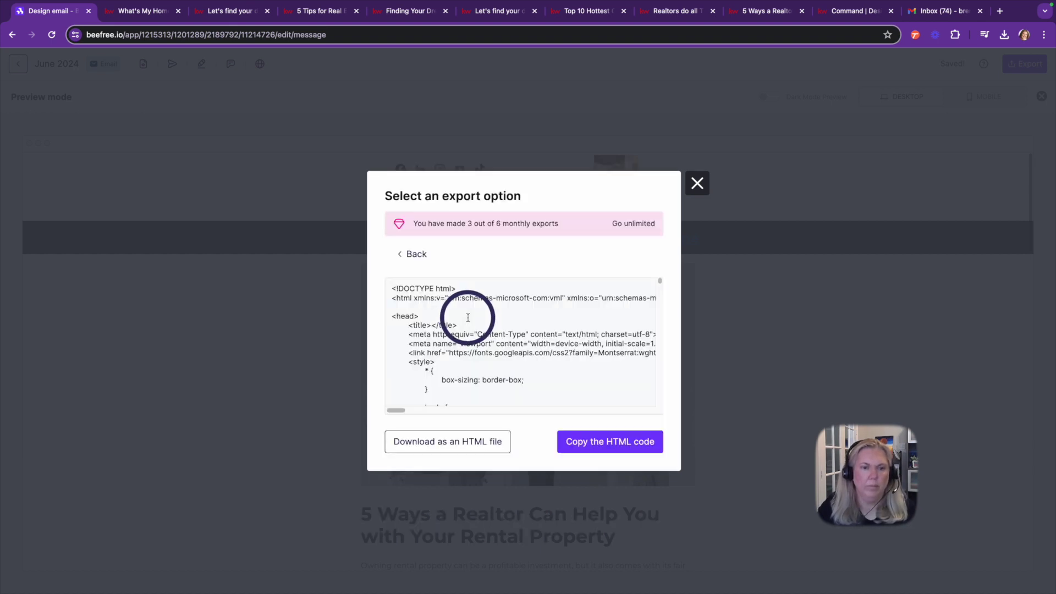
left_click(460, 443)
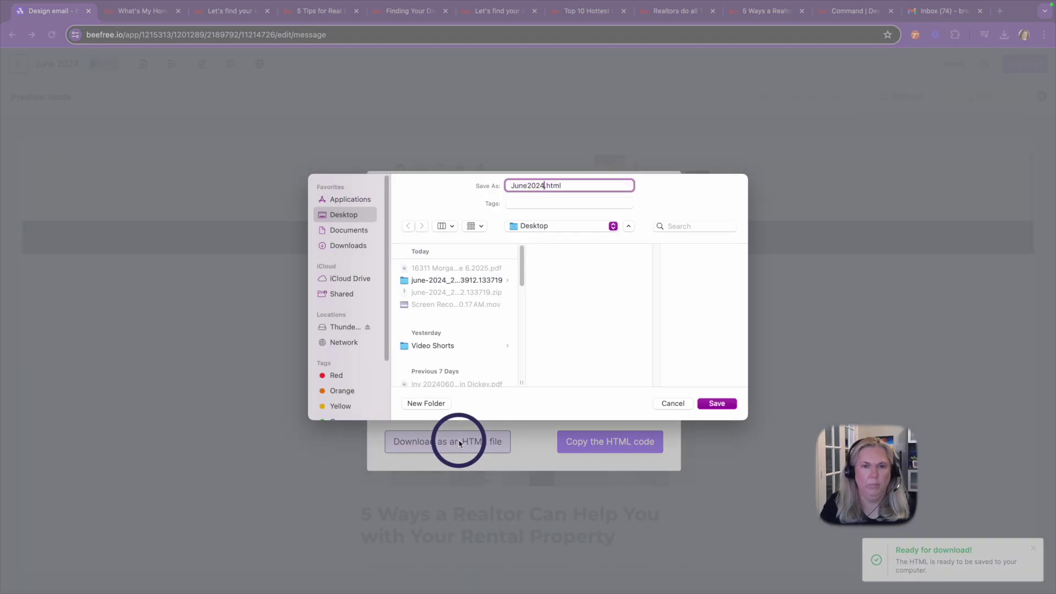
left_click(715, 405)
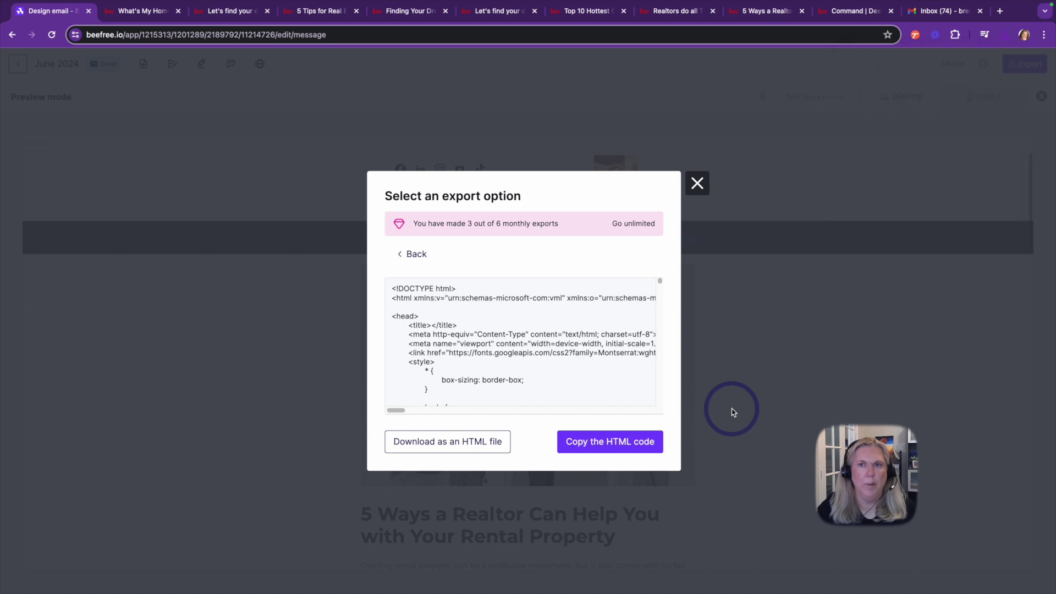
Start a new email design from imported HTML, excluding the legal header and footer
left_click(827, 17)
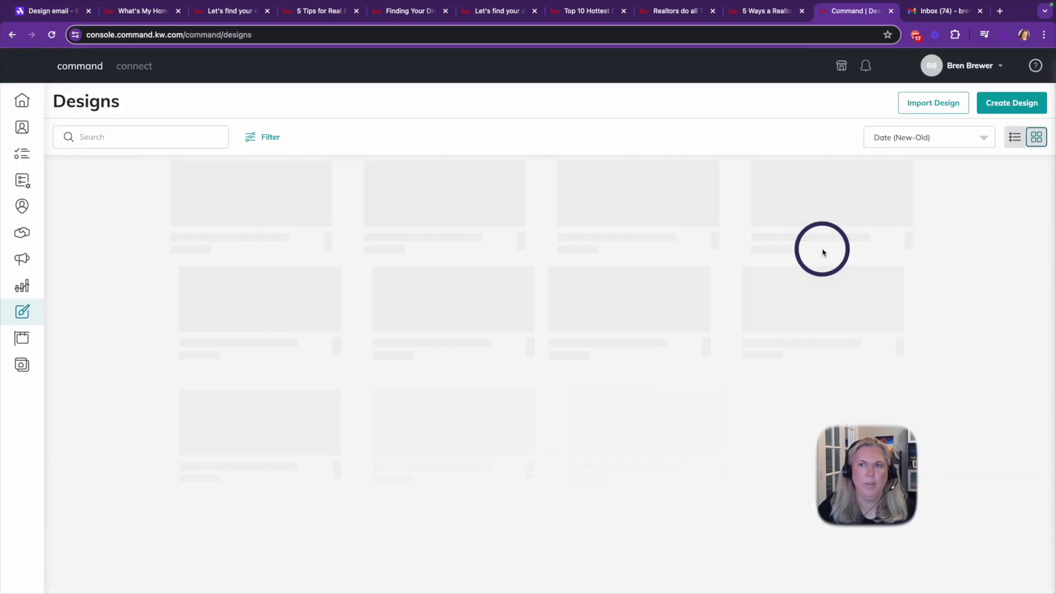
left_click(1002, 110)
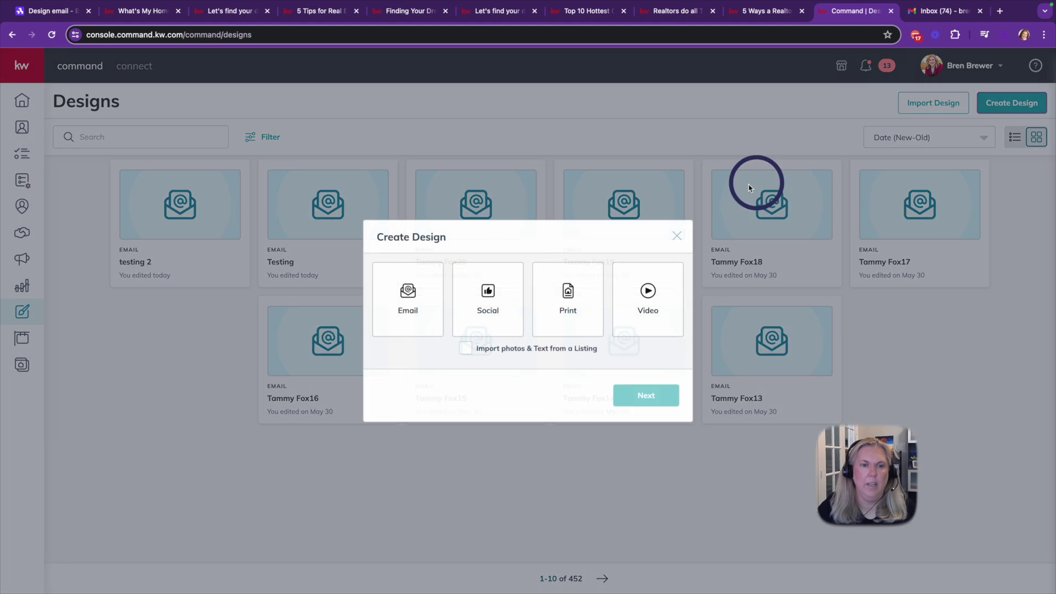
left_click(434, 295)
left_click(636, 396)
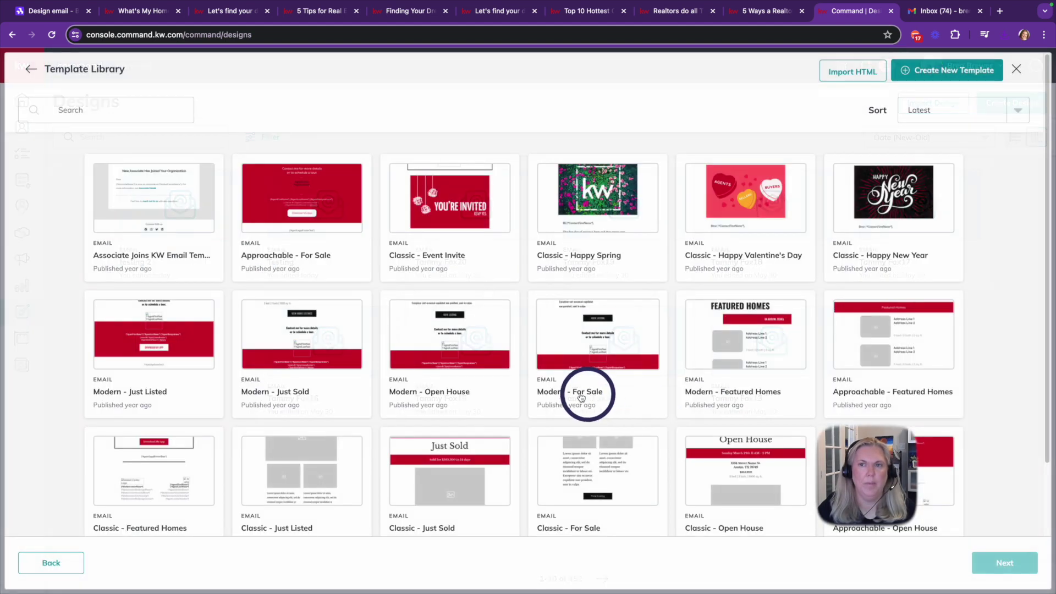
left_click(846, 73)
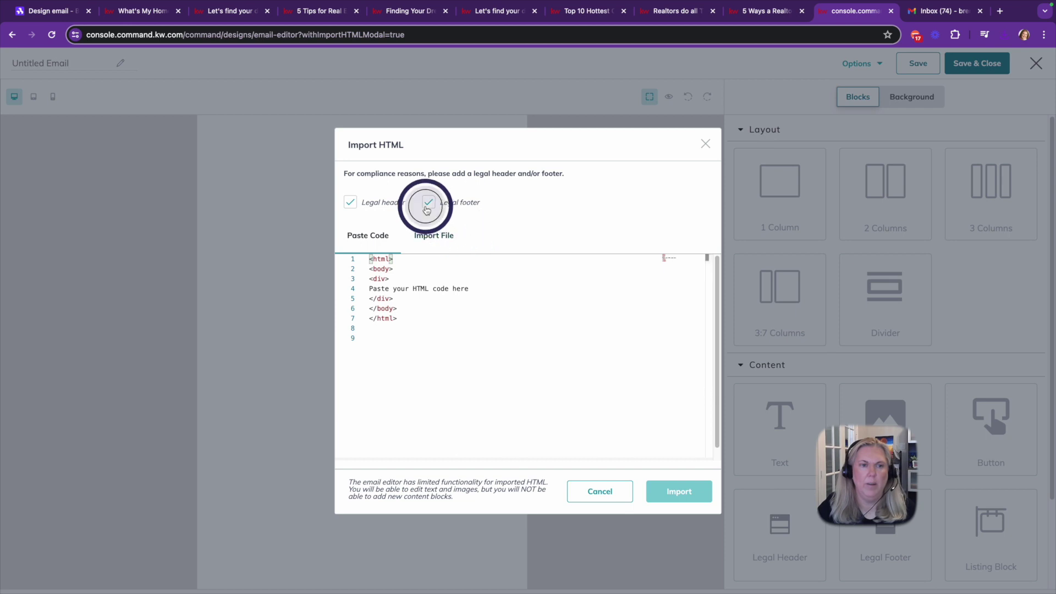
left_click(427, 207)
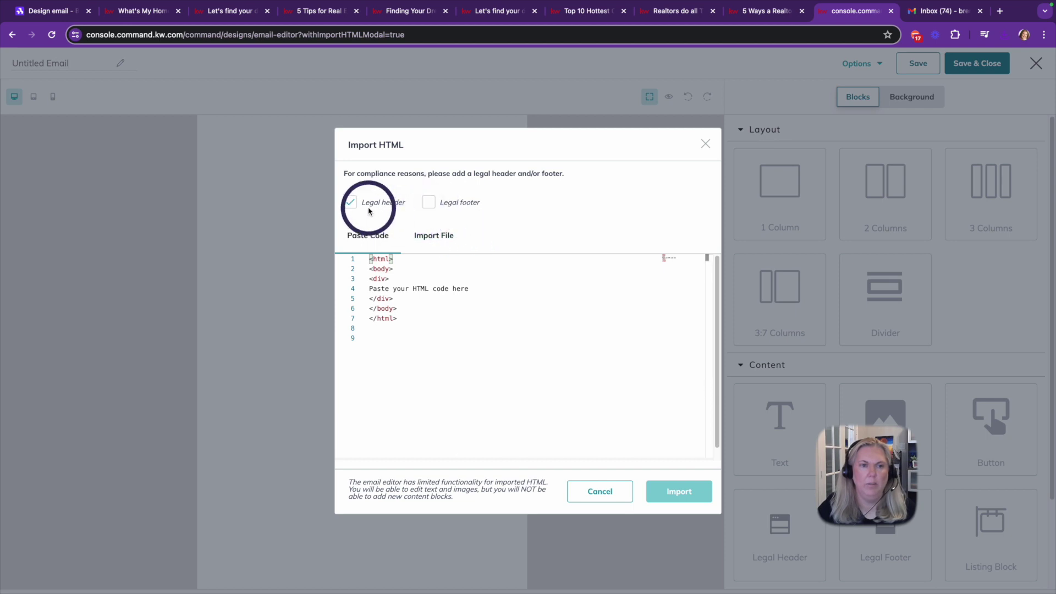
left_click(351, 203)
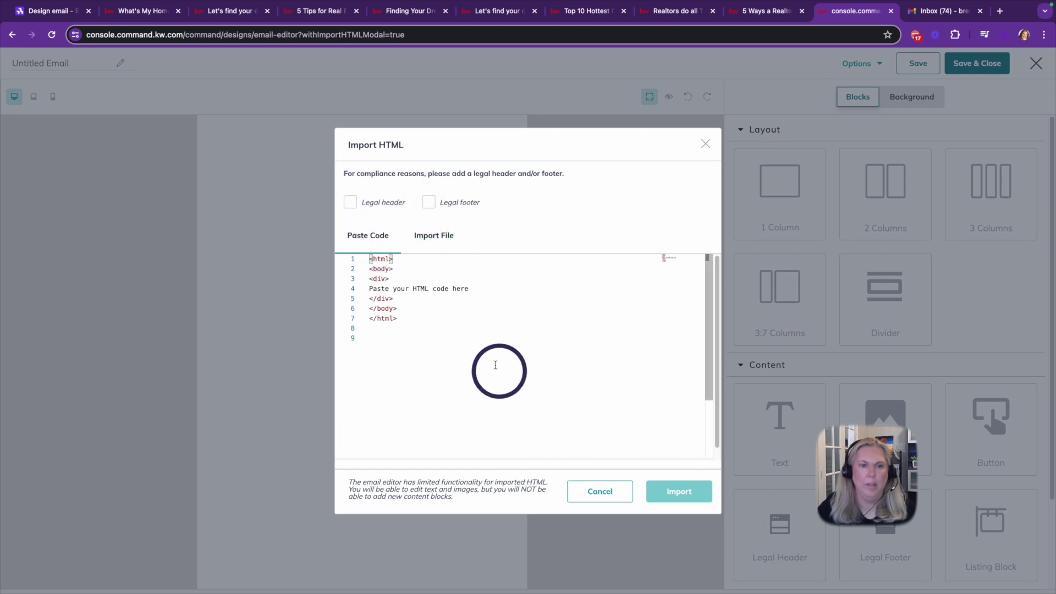
Choose June2024newsletter.html from the Desktop as the file to import
left_click(438, 241)
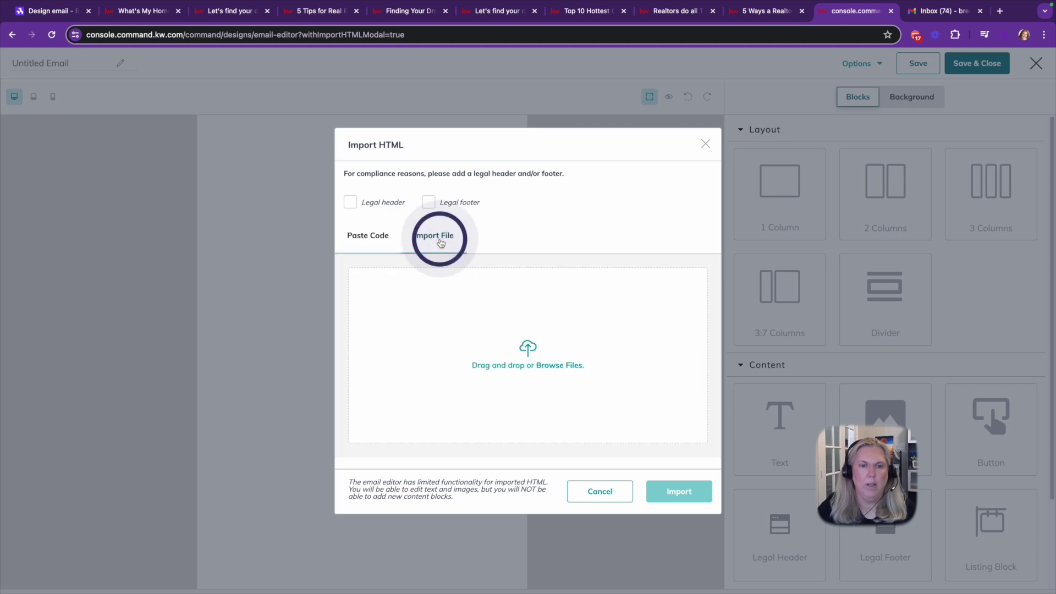
left_click(541, 366)
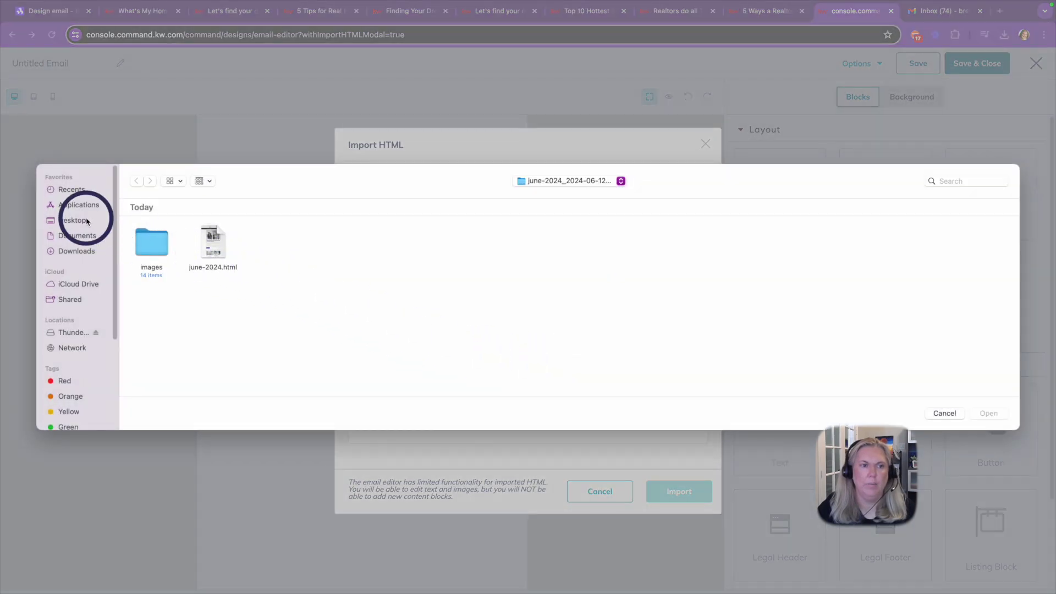
left_click(87, 222)
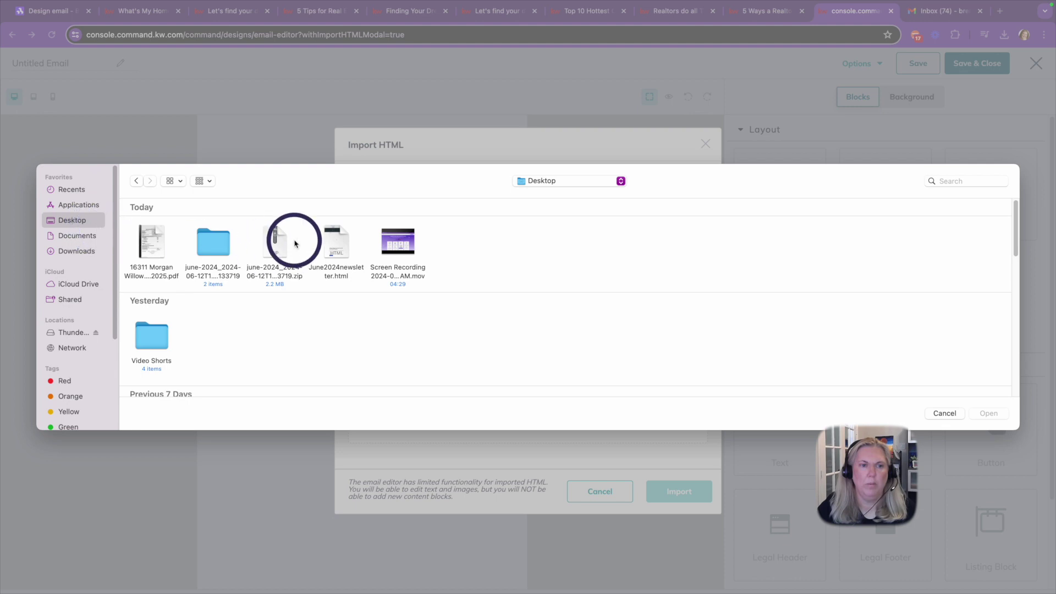
left_click(333, 241)
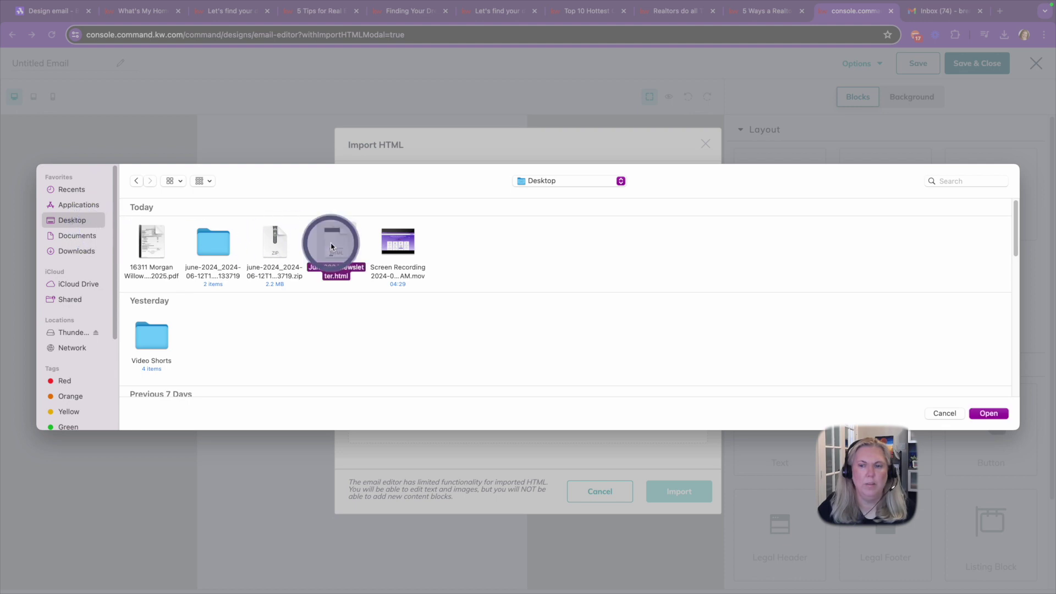
left_click(988, 414)
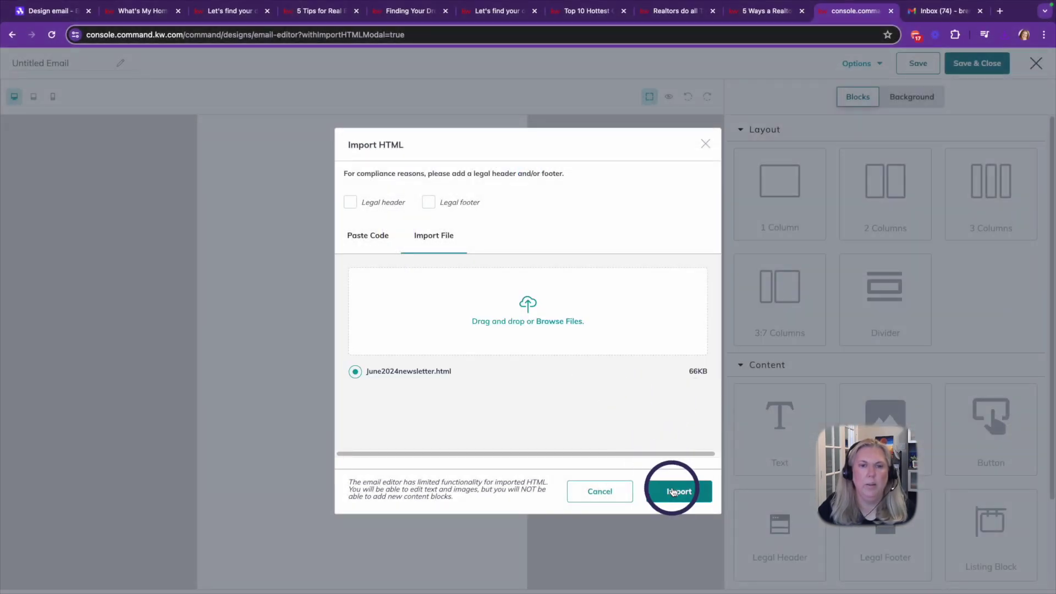
Import the newsletter HTML into the editor and dismiss the limited-editing notice
left_click(675, 491)
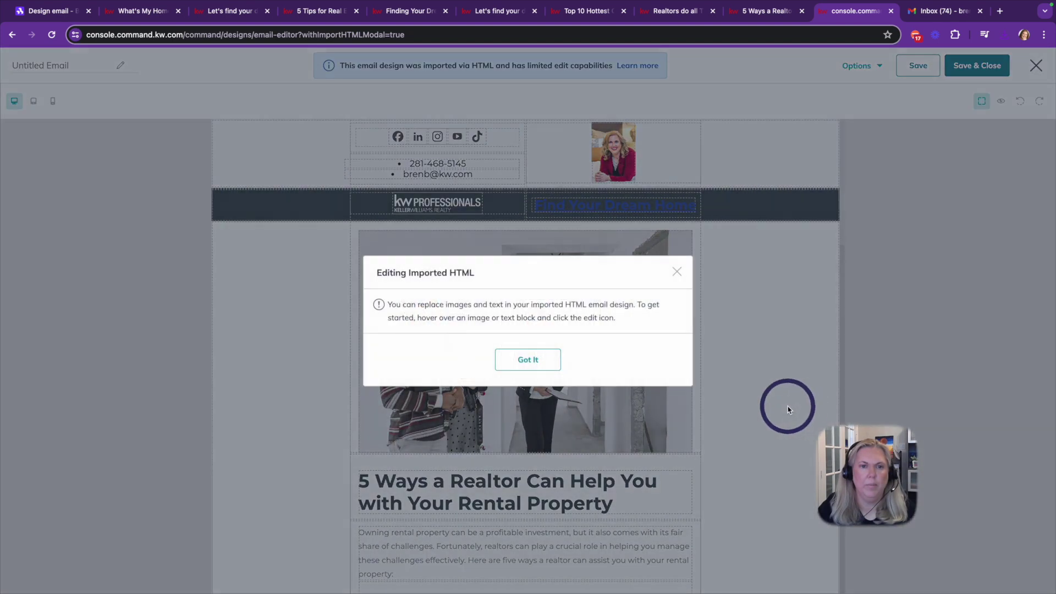
left_click(509, 357)
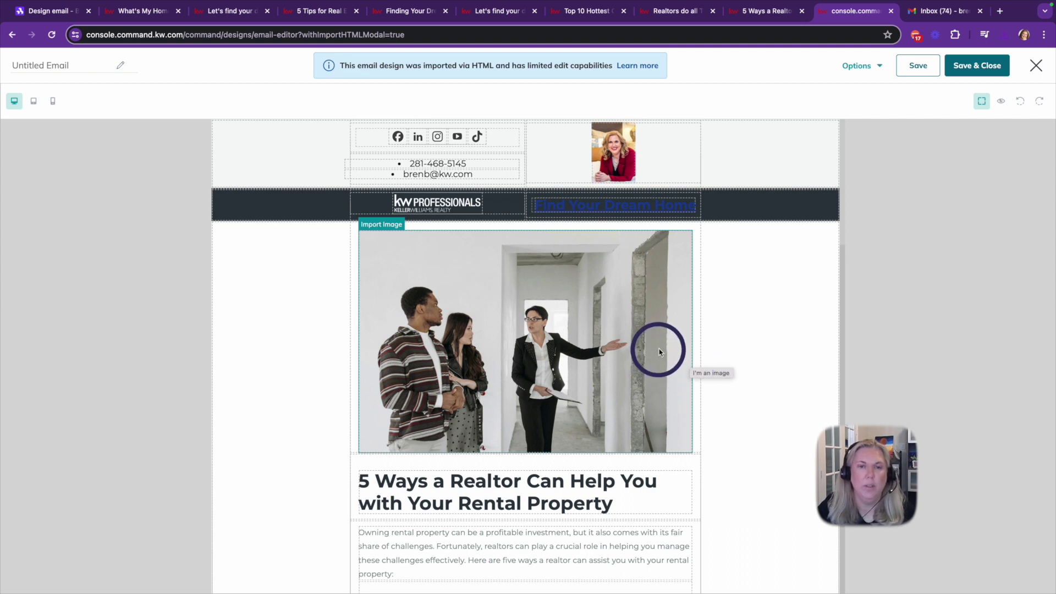
scroll(659, 346, "down", 4)
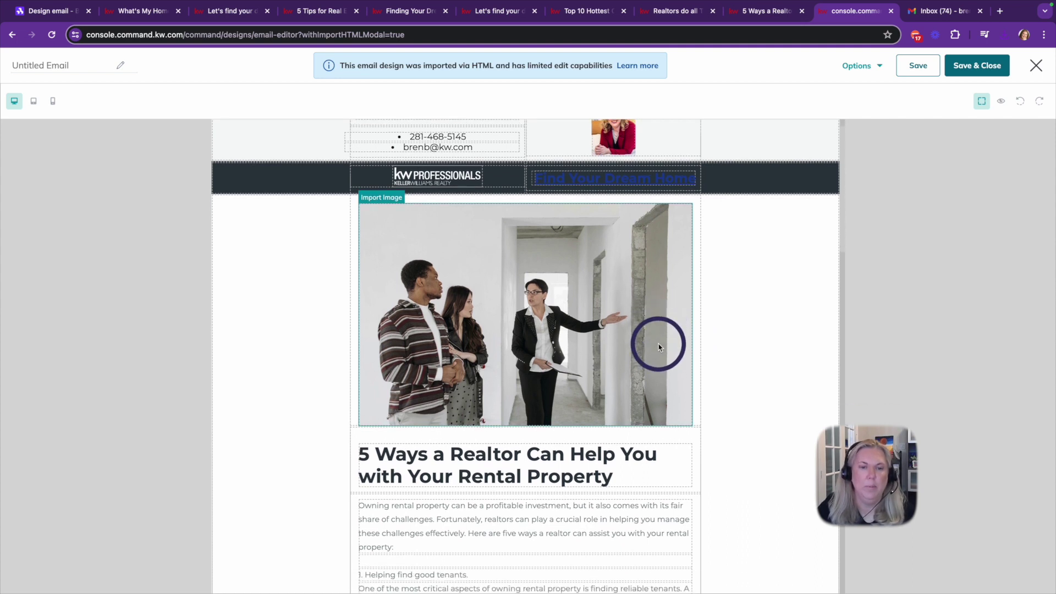
scroll(653, 378, "down", 6)
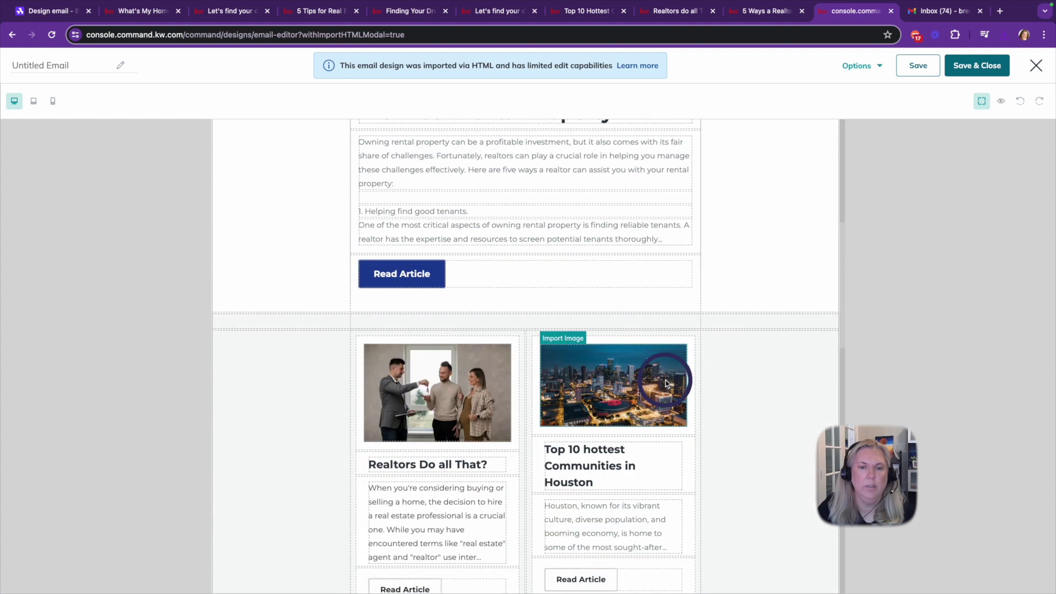
scroll(670, 383, "down", 12)
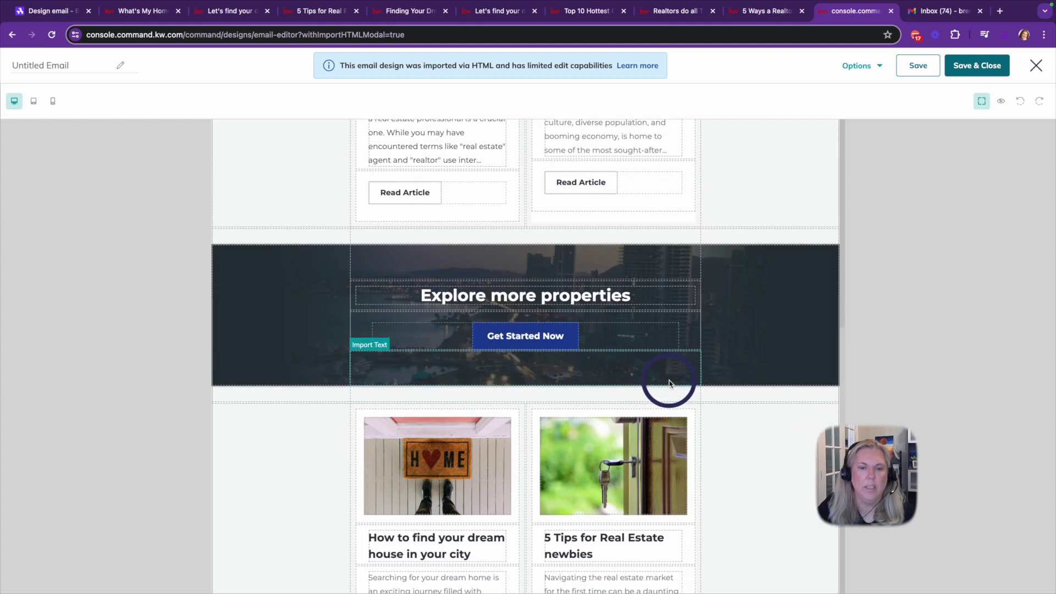
scroll(670, 383, "down", 1)
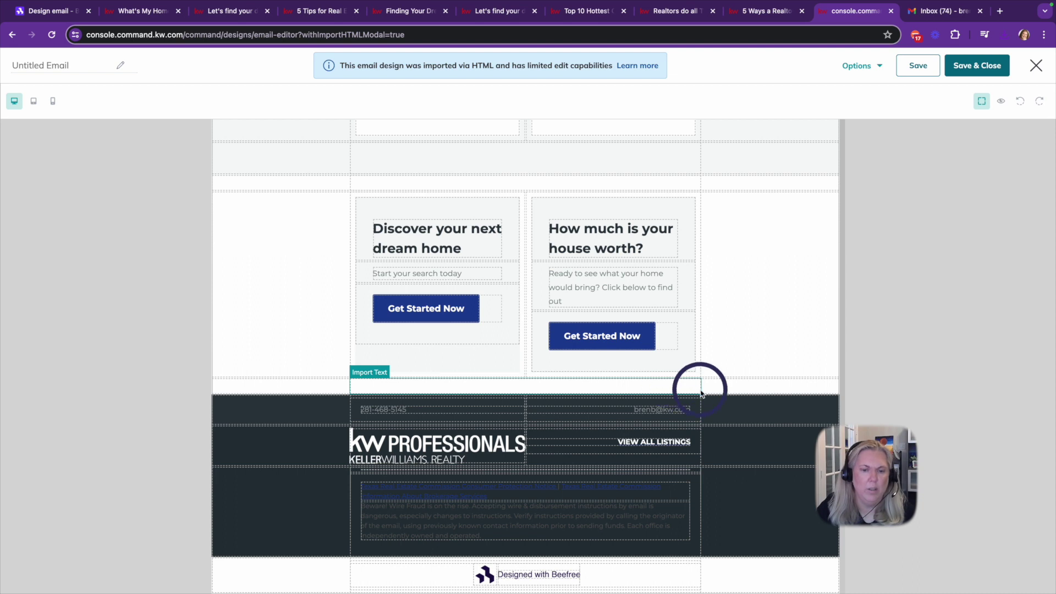
scroll(768, 379, "up", 3)
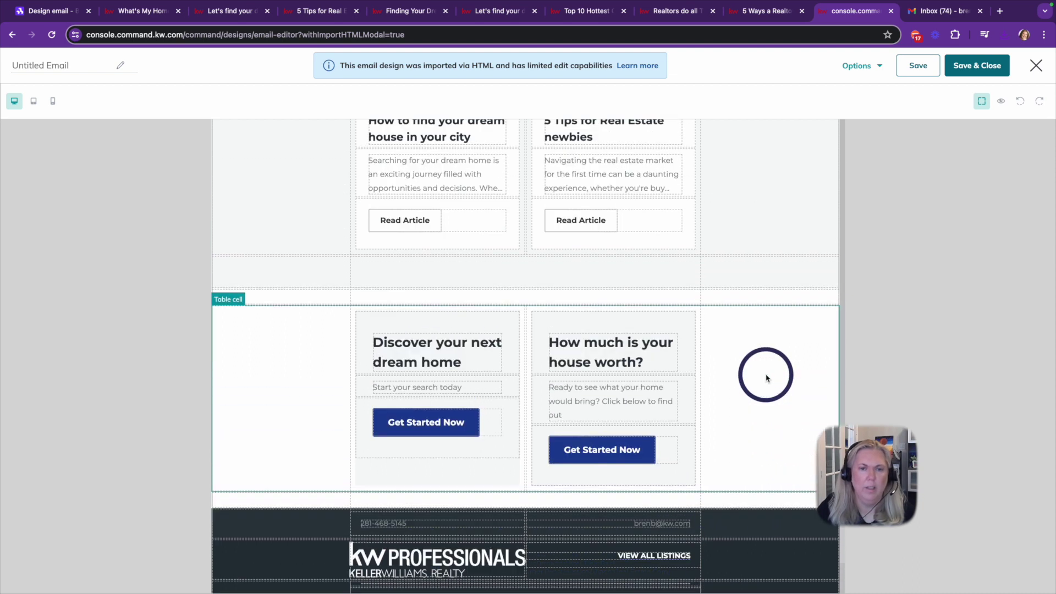
scroll(767, 378, "down", 3)
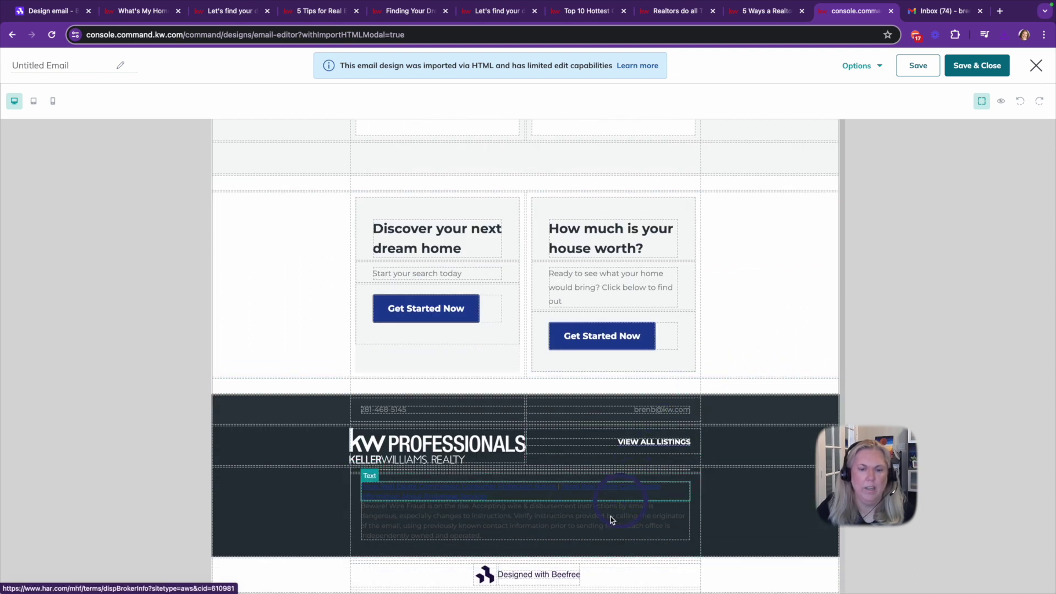
Delete the 'Designed with Beefree' credit text and the Beefree logo from the footer
left_click(561, 582)
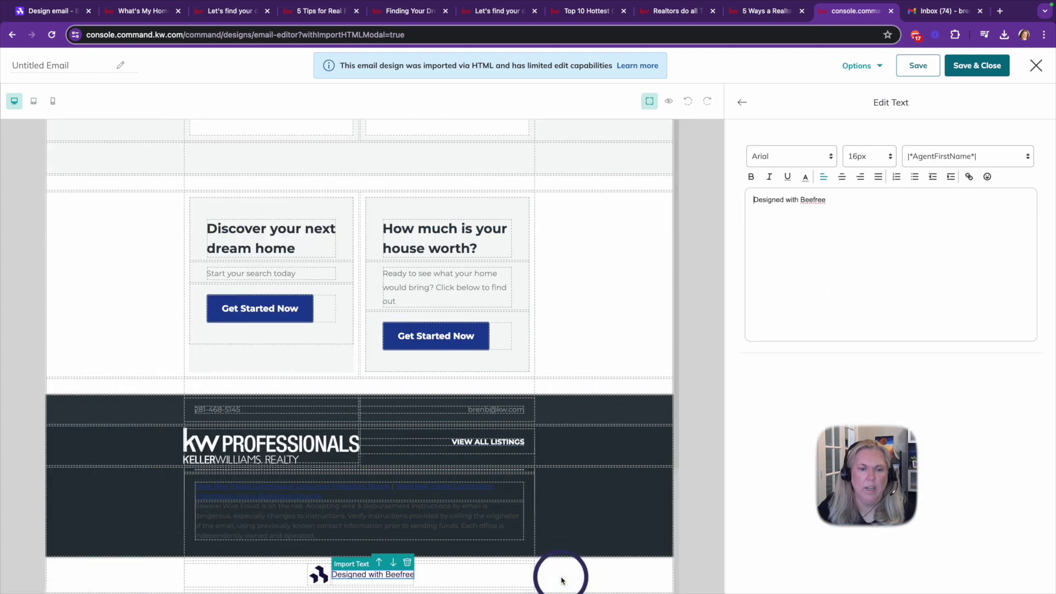
left_click(407, 562)
left_click(527, 572)
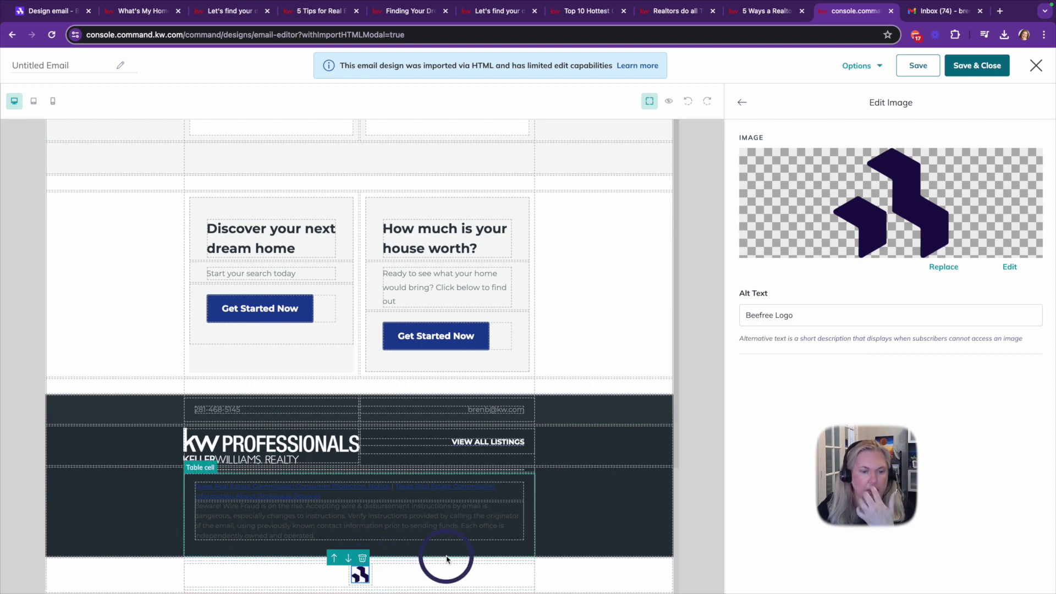
left_click(361, 558)
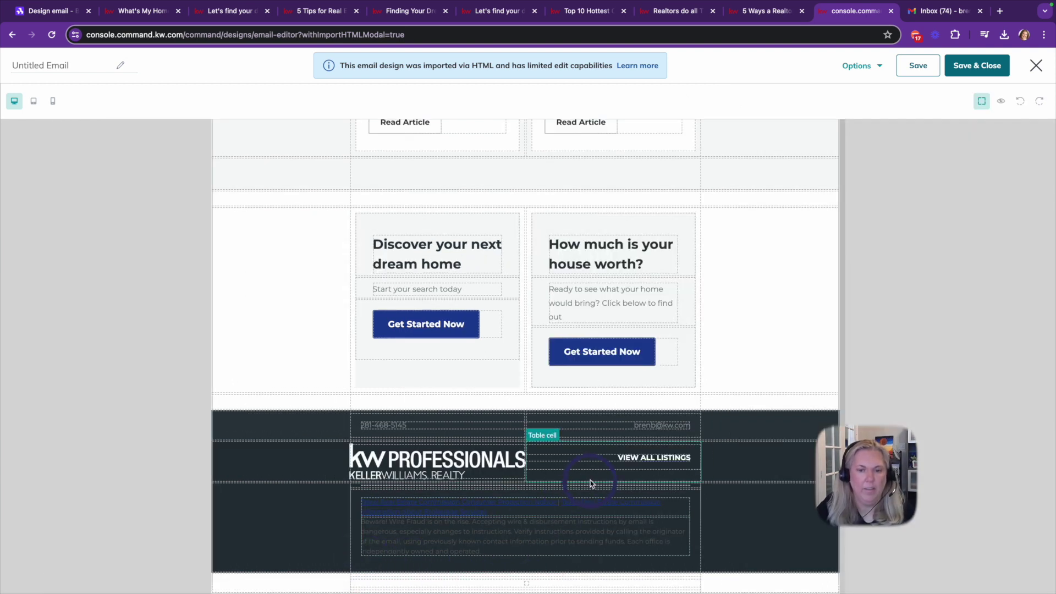
scroll(578, 456, "up", 15)
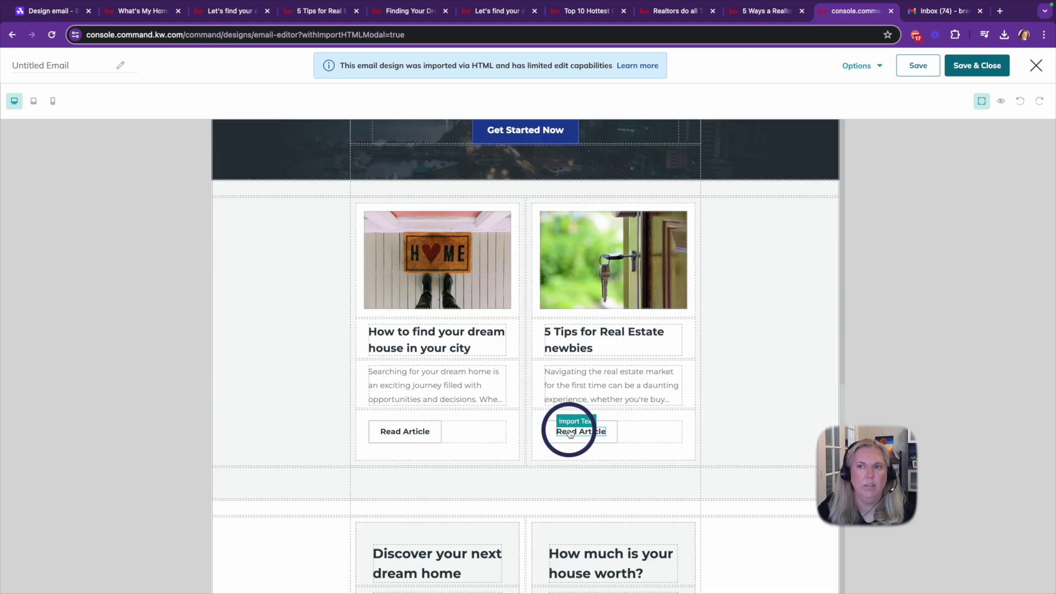
scroll(569, 432, "up", 10)
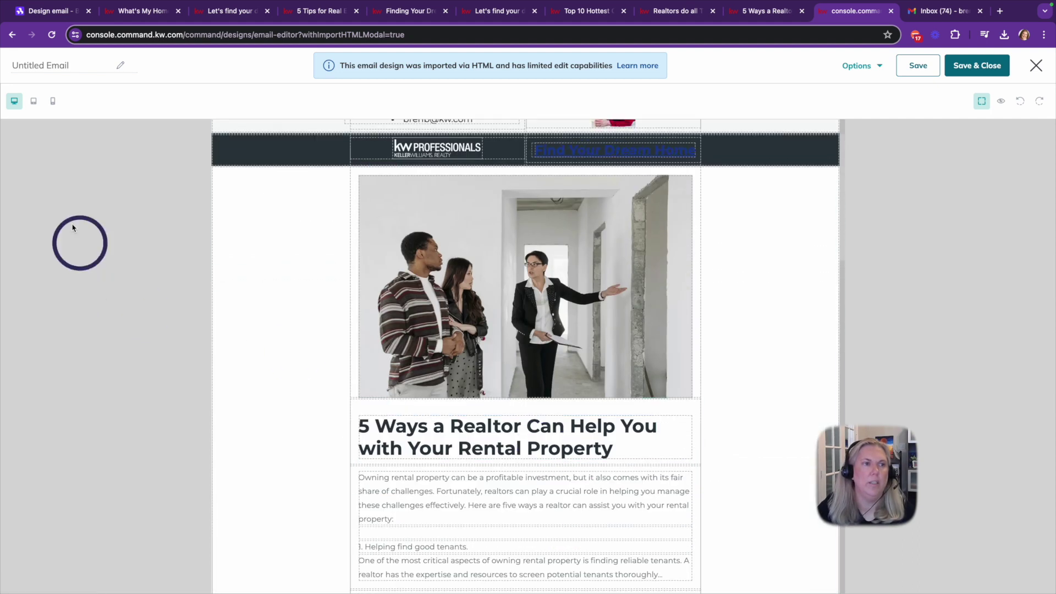
Rename the email to 'June 2024 Newsletter' and save it to Designs
left_click(80, 69)
type("June ")
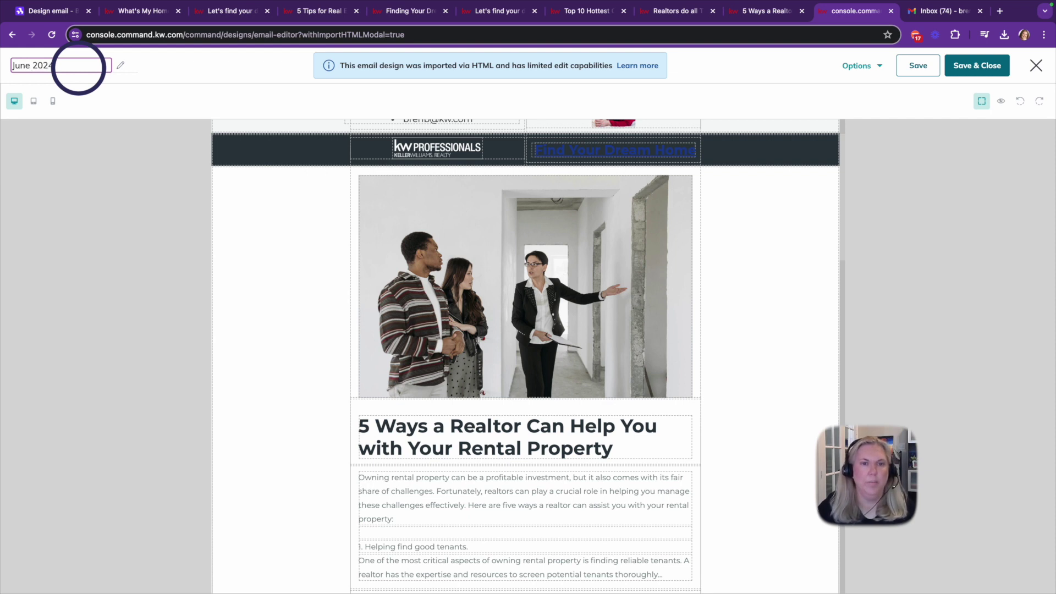
type("2024")
scroll(443, 264, "up", 1)
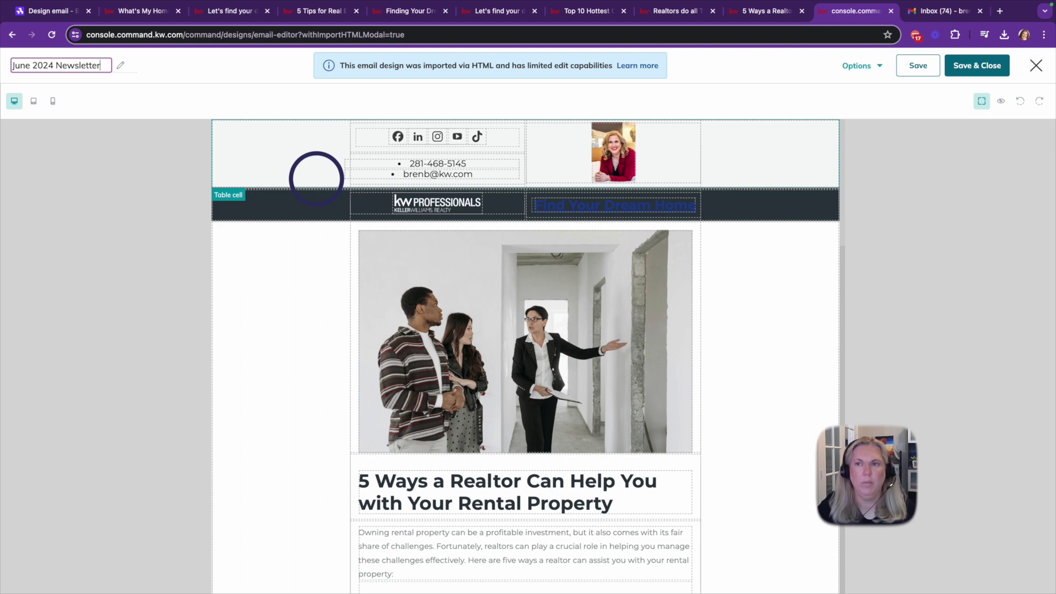
left_click(917, 66)
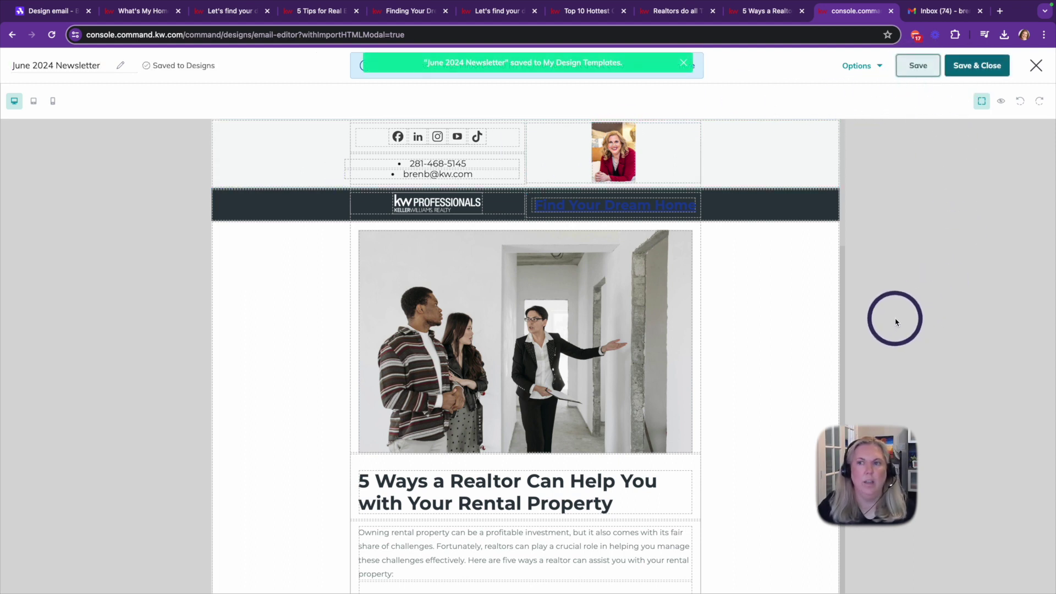
Preview the whole newsletter on desktop, then return to the editor
left_click(1000, 101)
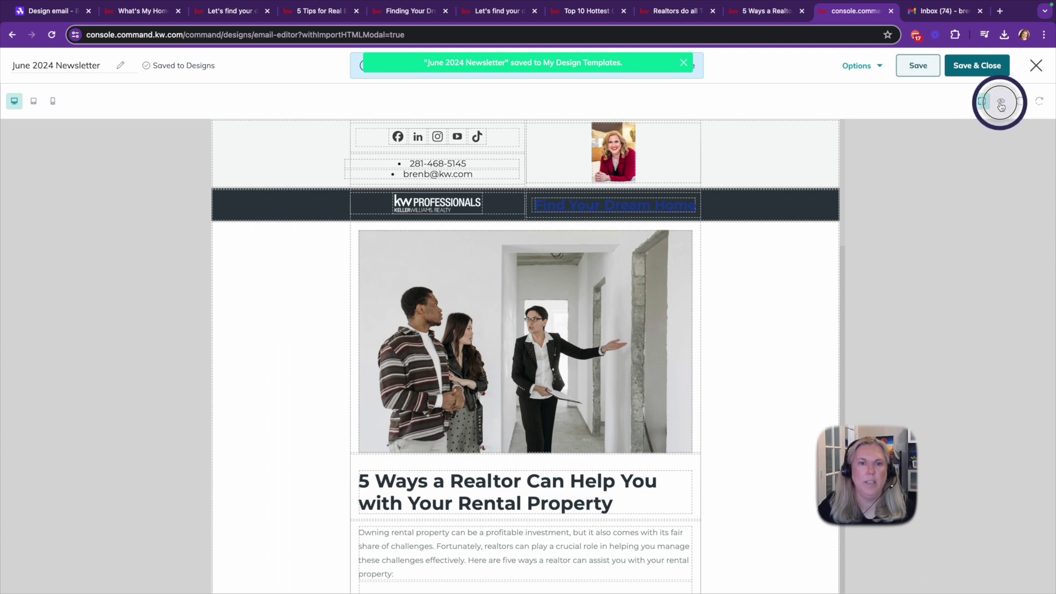
scroll(804, 337, "down", 8)
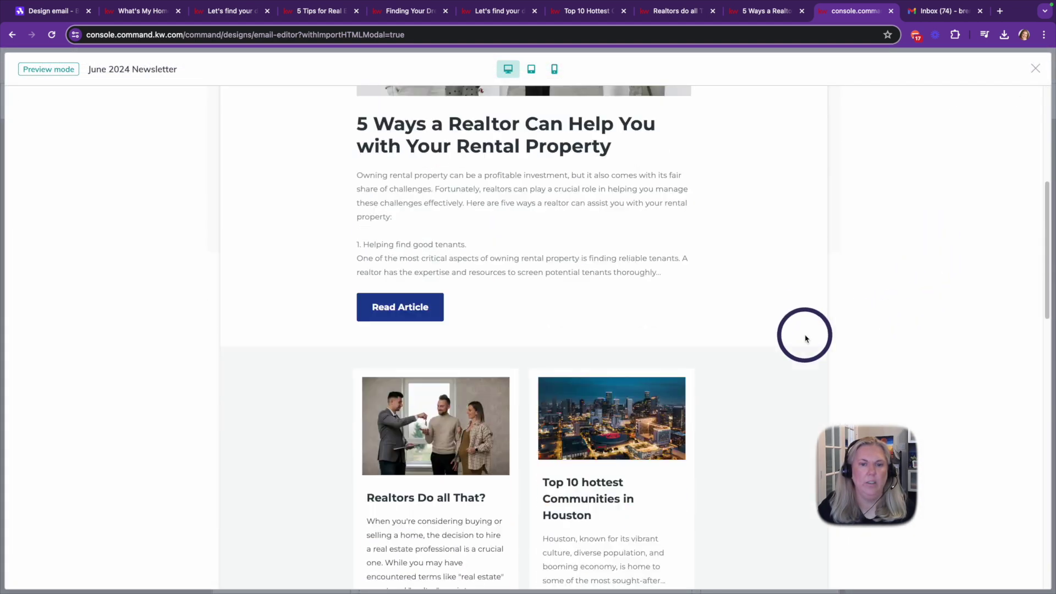
scroll(805, 338, "down", 10)
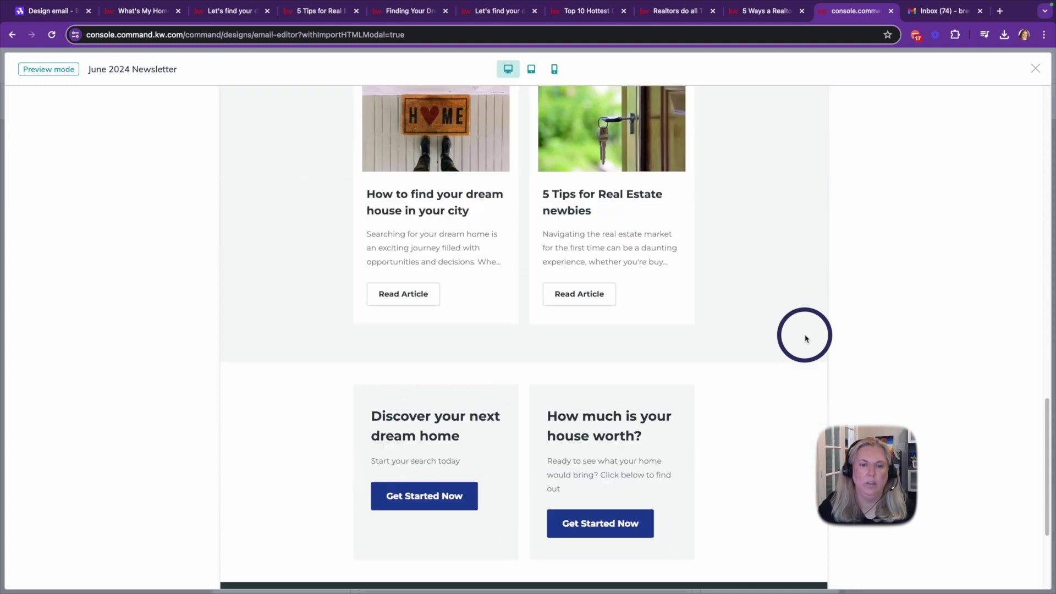
scroll(805, 338, "down", 3)
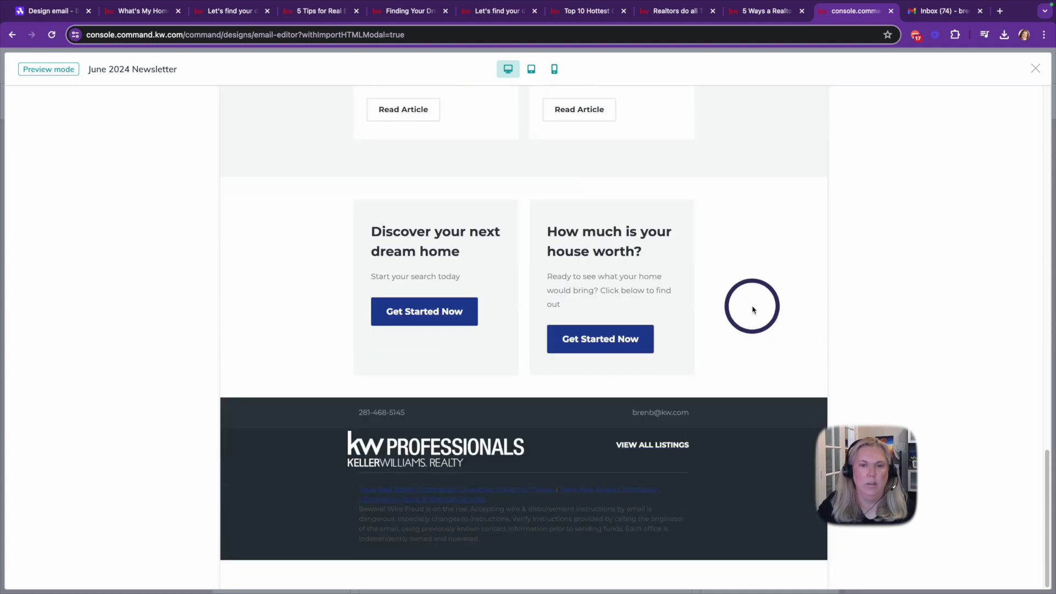
scroll(742, 251, "up", 15)
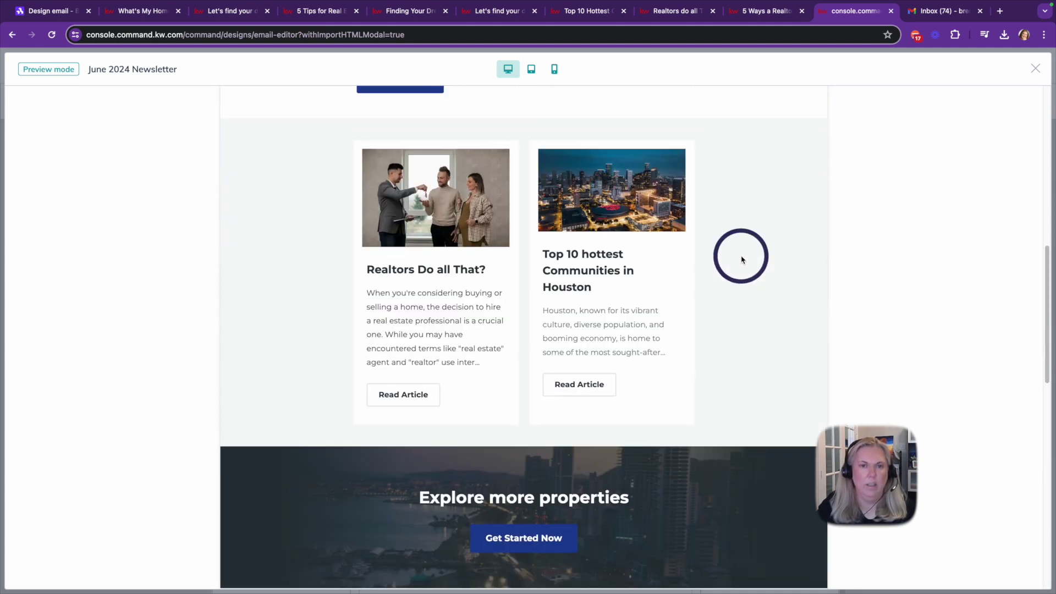
scroll(742, 260, "up", 2)
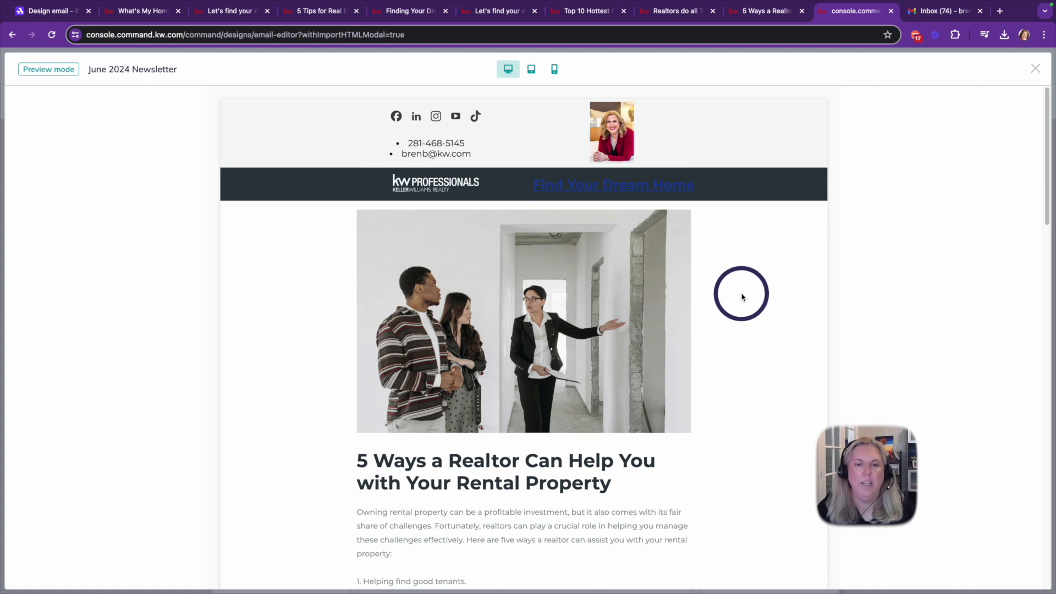
scroll(741, 297, "down", 20)
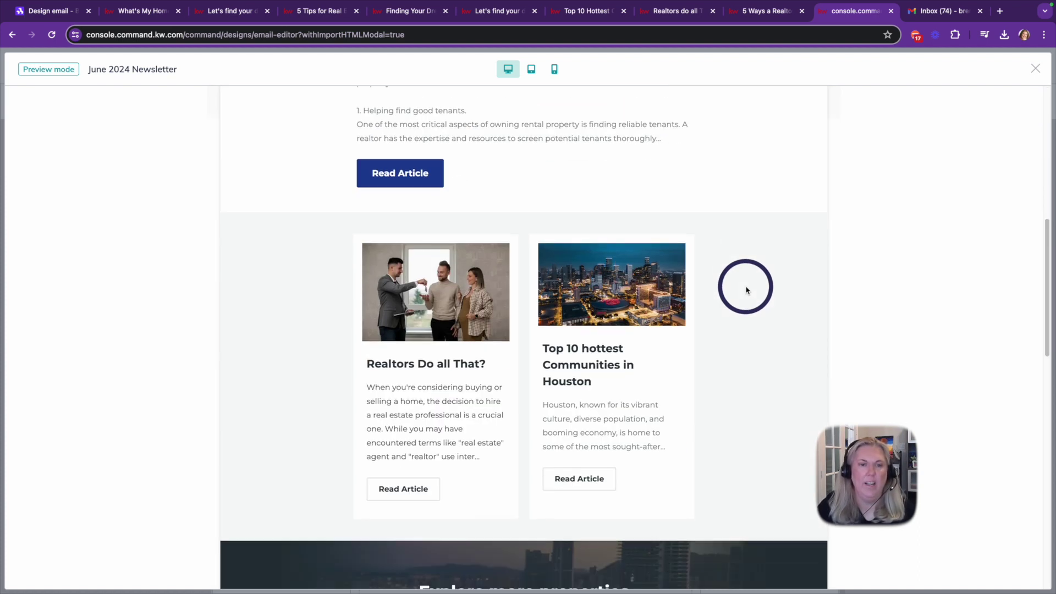
scroll(746, 290, "up", 20)
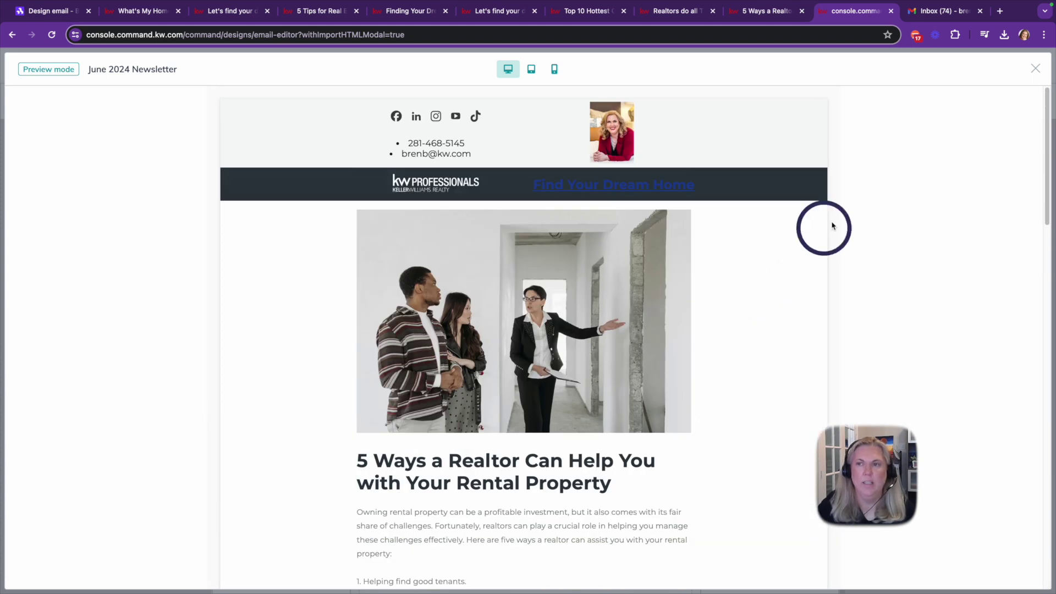
left_click(1034, 70)
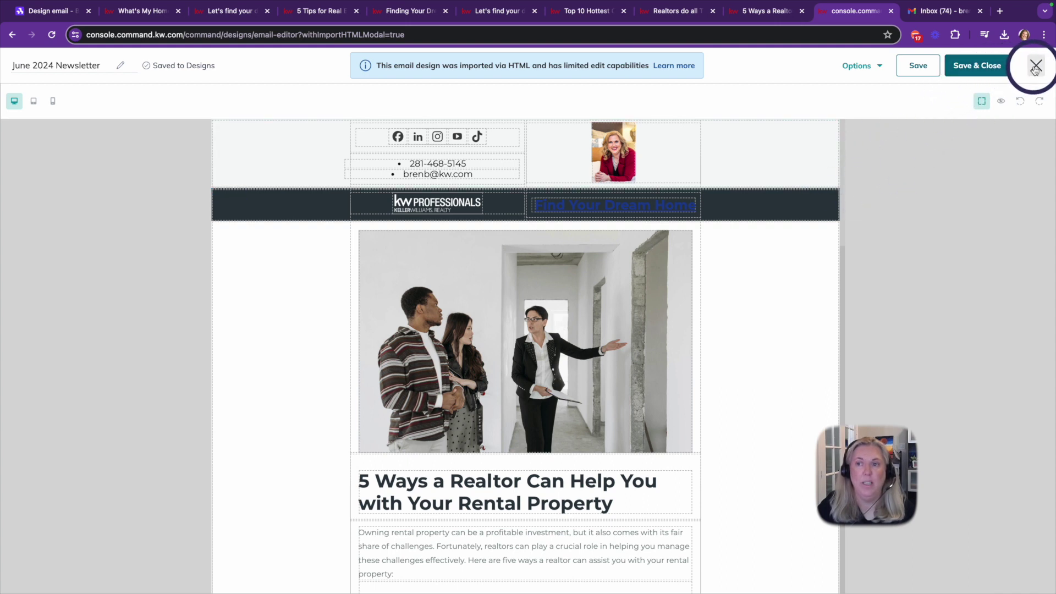
Save and close the design, then begin a new email campaign from the Marketing campaigns list
left_click(983, 65)
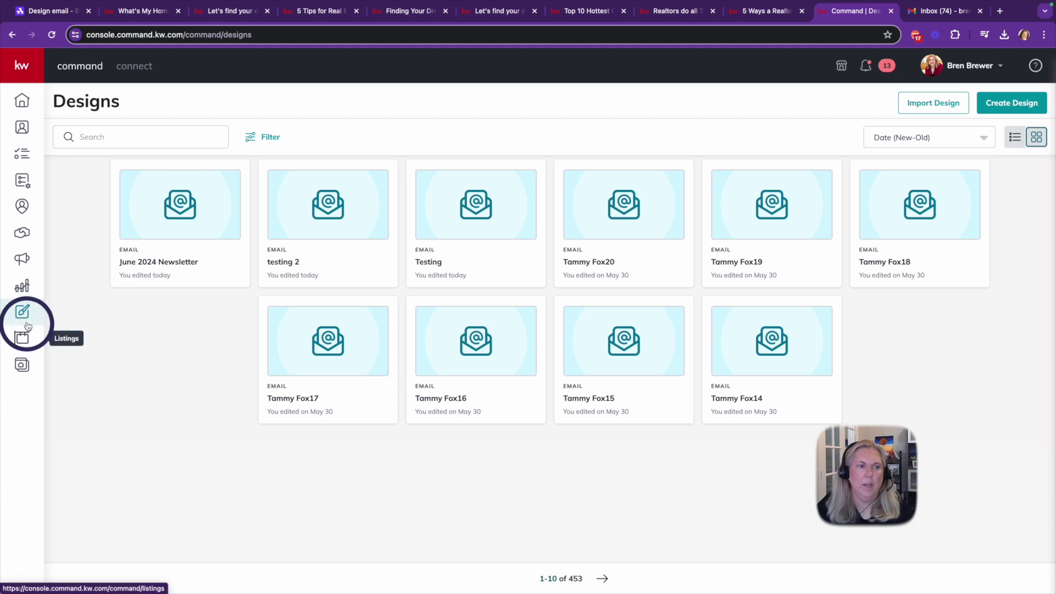
left_click(25, 262)
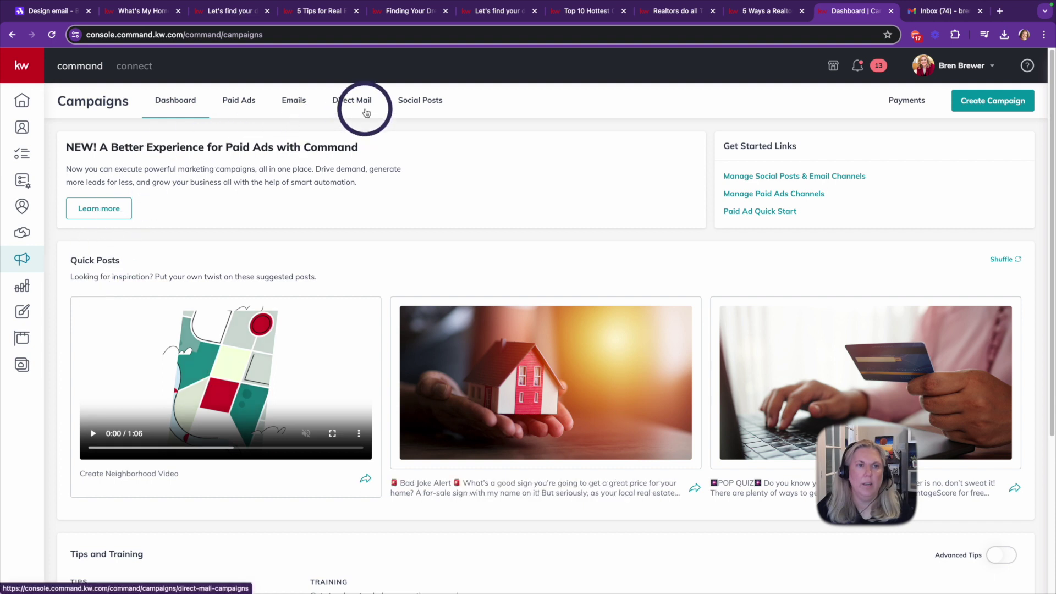
left_click(293, 106)
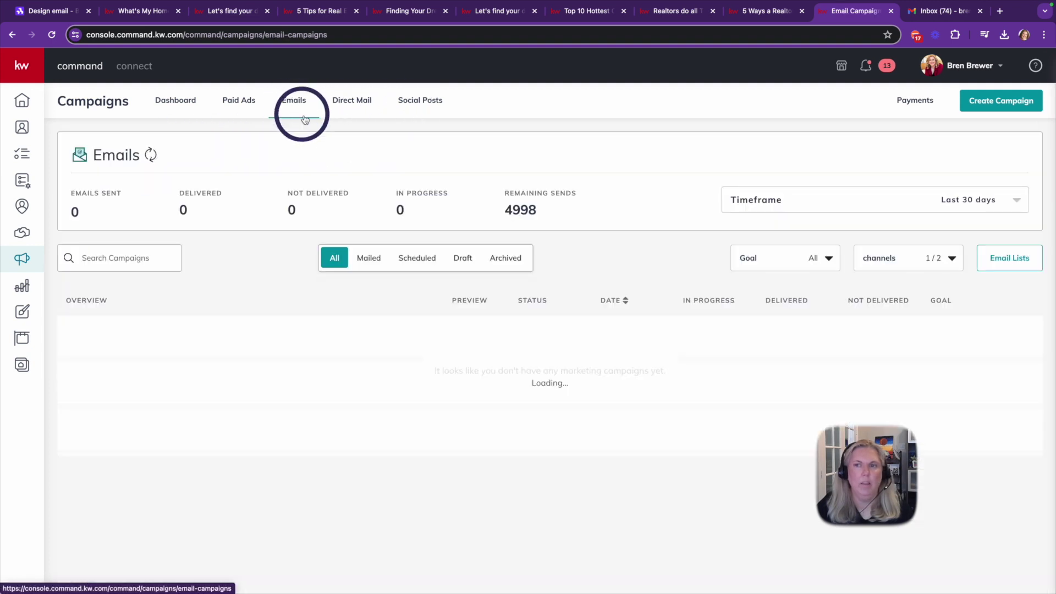
left_click(998, 102)
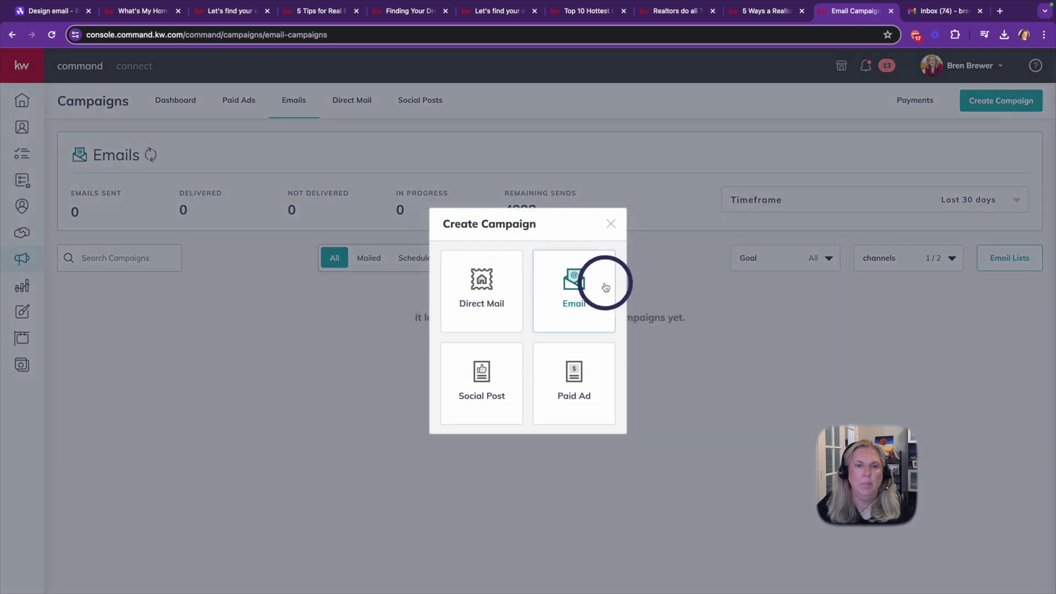
left_click(597, 294)
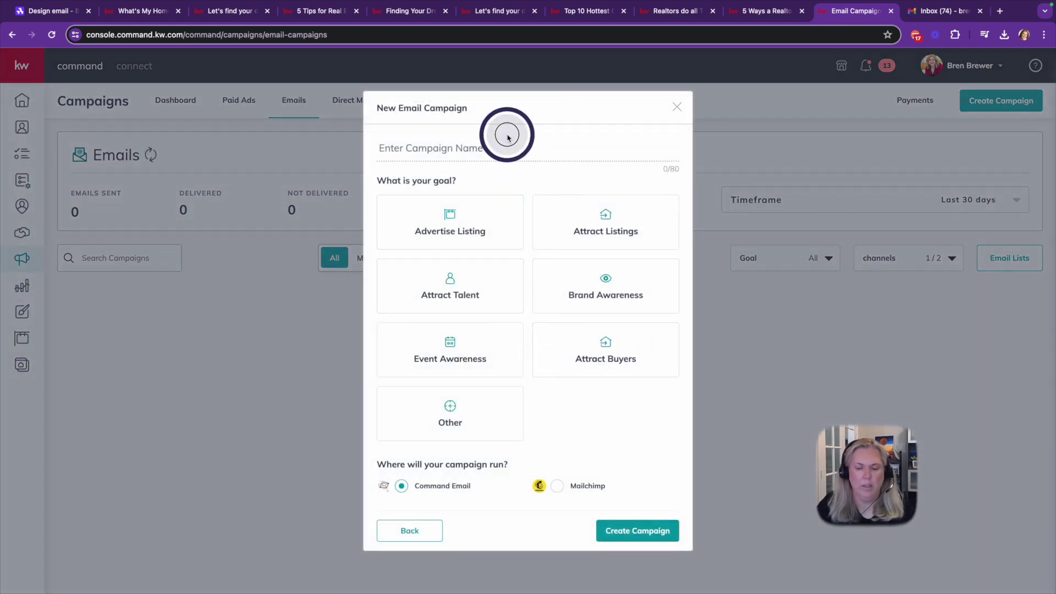
Name the campaign 'June 2024 Newsletter', set its goal to Other, and create it
left_click(512, 152)
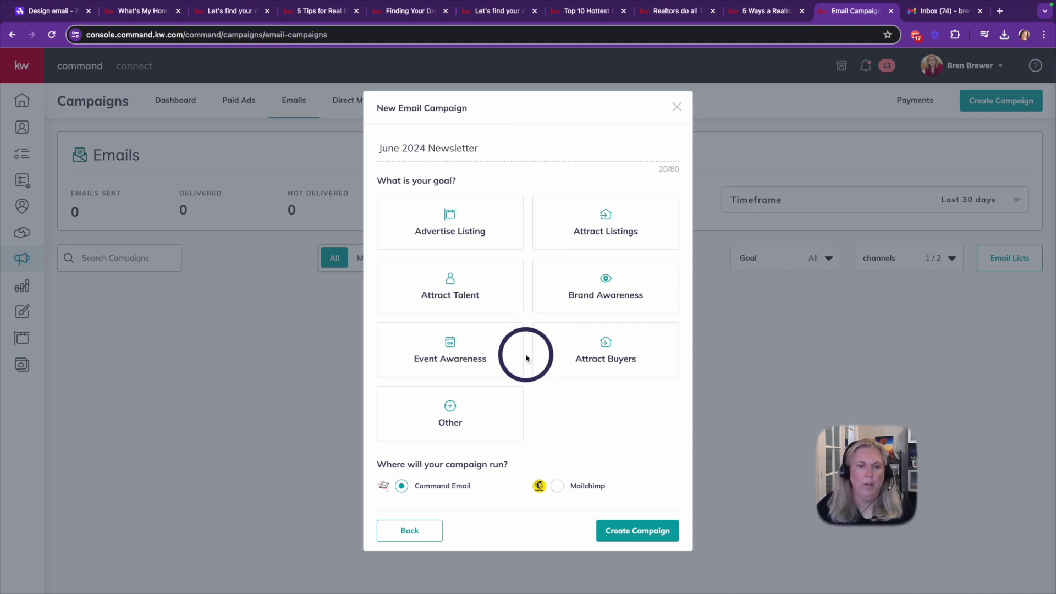
left_click(614, 530)
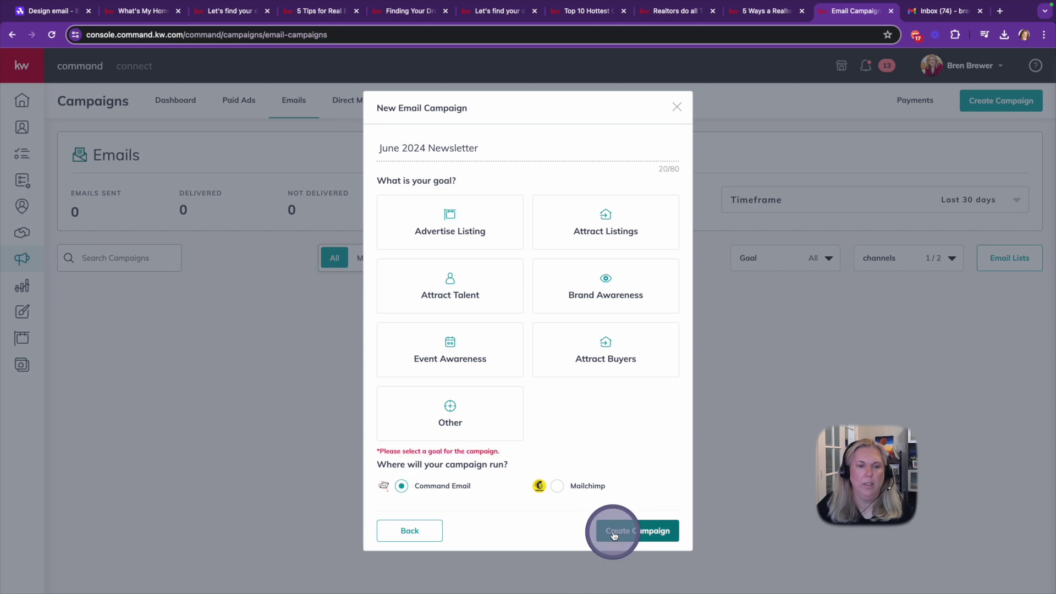
left_click(479, 440)
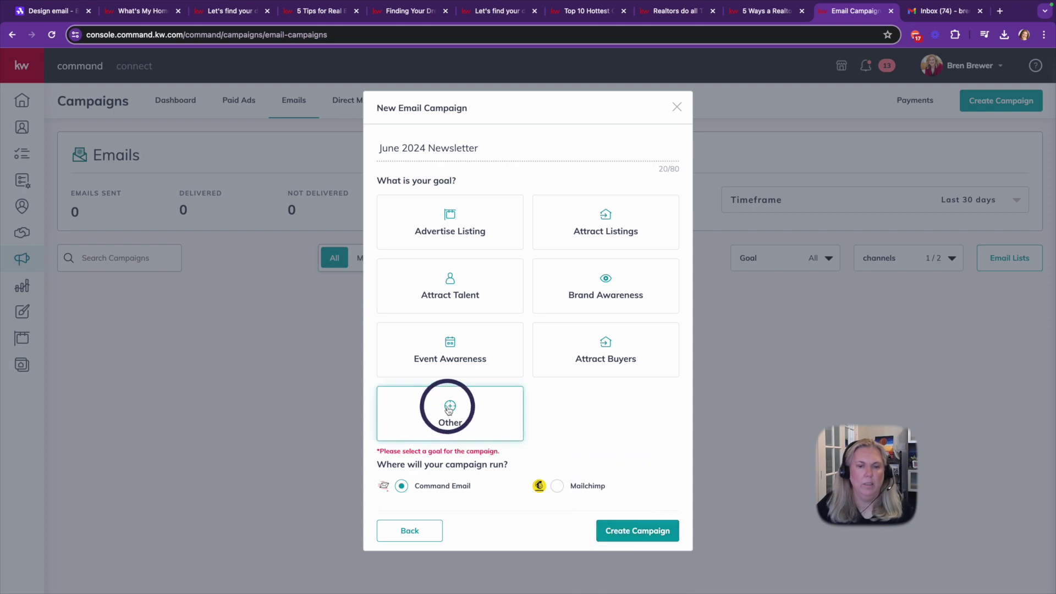
left_click(625, 530)
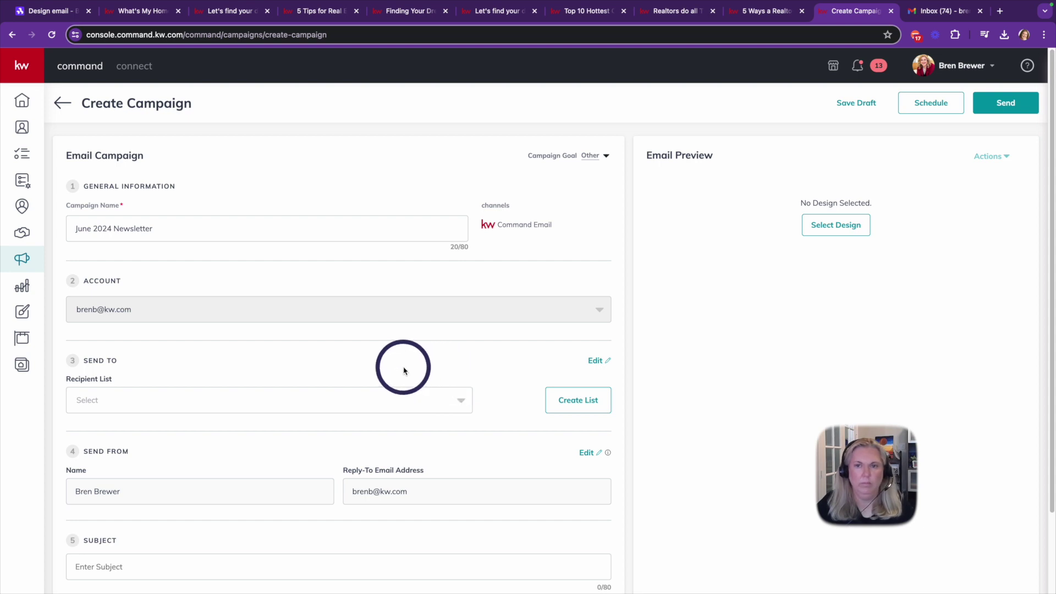
Choose the June 2024 Newsletter template as the campaign design and review its email preview
left_click(810, 225)
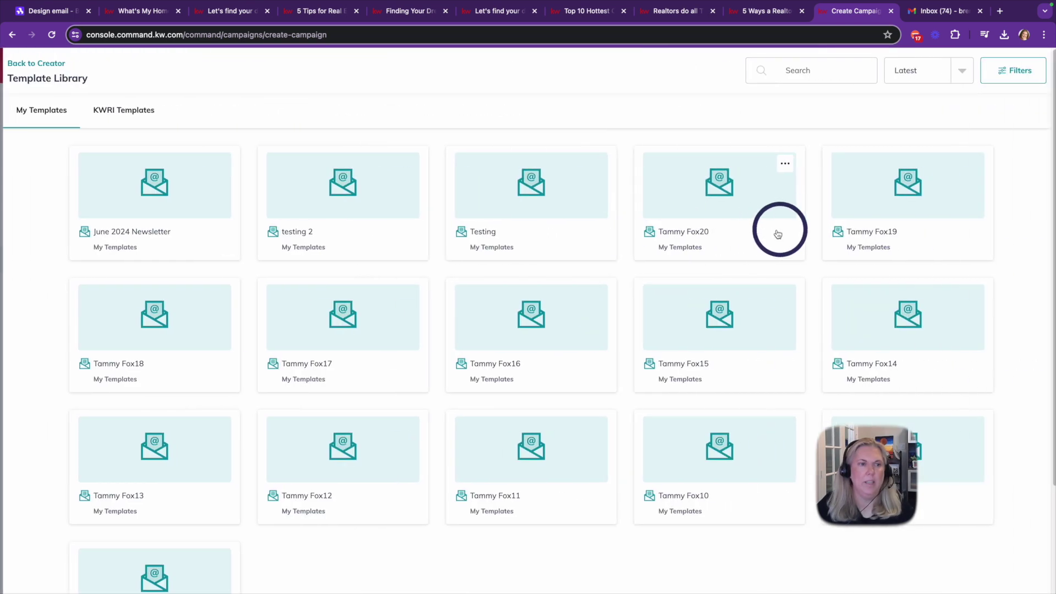
left_click(194, 228)
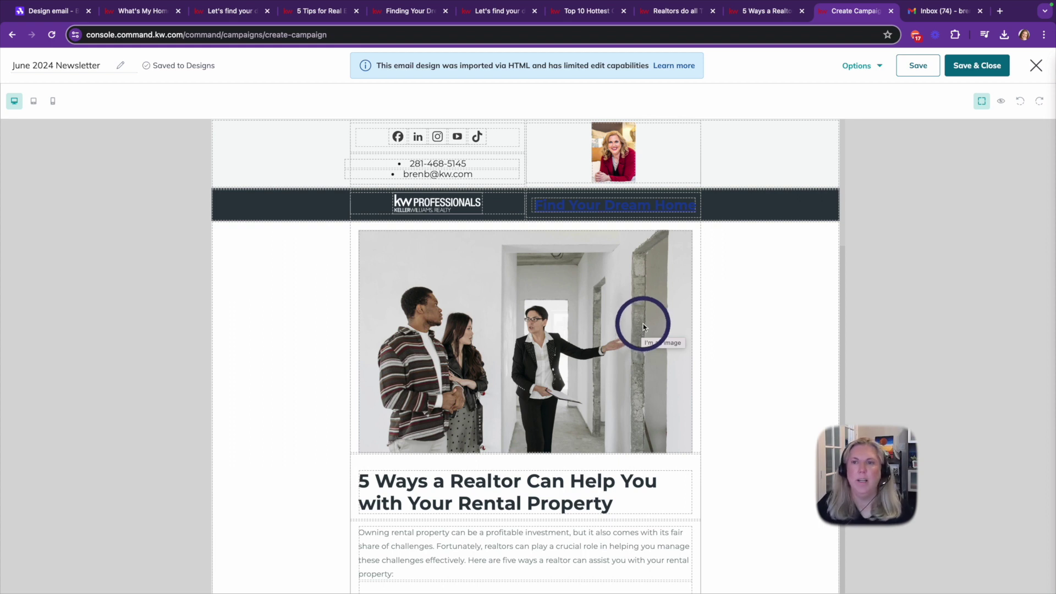
left_click(978, 66)
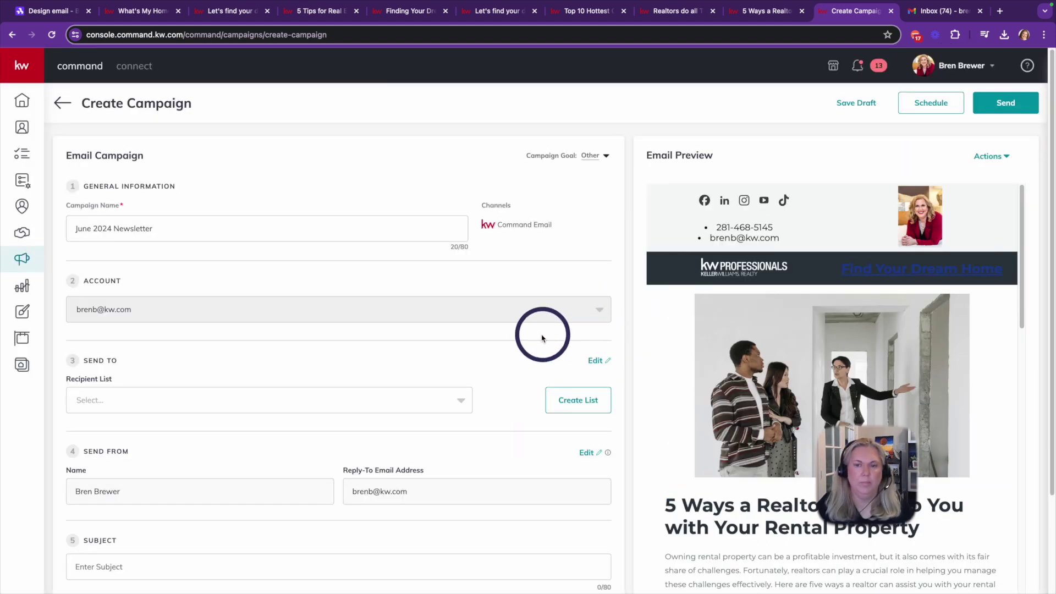
scroll(689, 348, "down", 6)
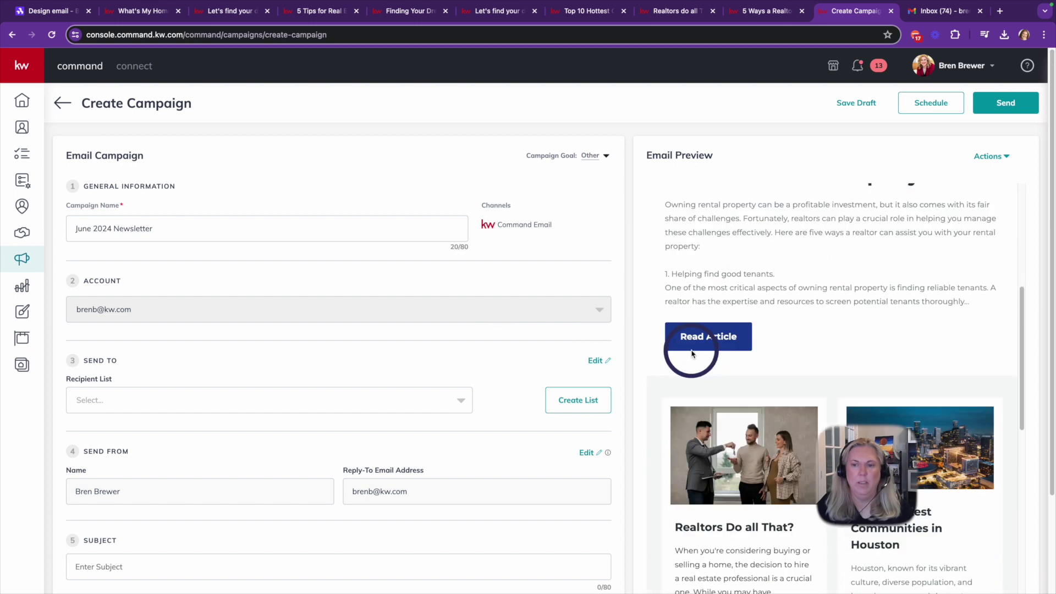
scroll(691, 350, "down", 7)
scroll(691, 351, "up", 6)
scroll(692, 351, "down", 5)
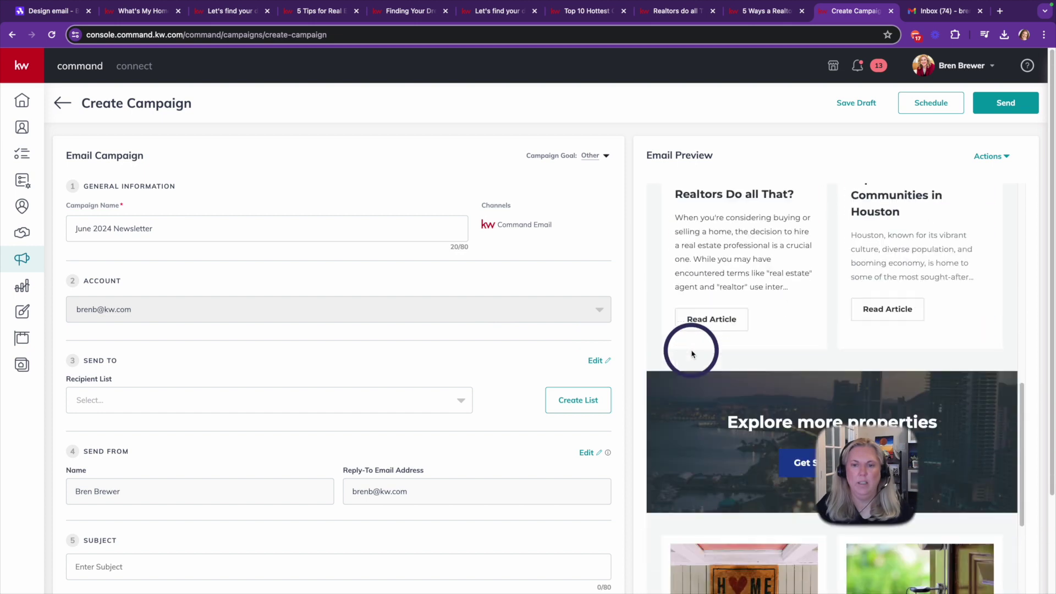
scroll(691, 353, "up", 8)
scroll(691, 350, "down", 6)
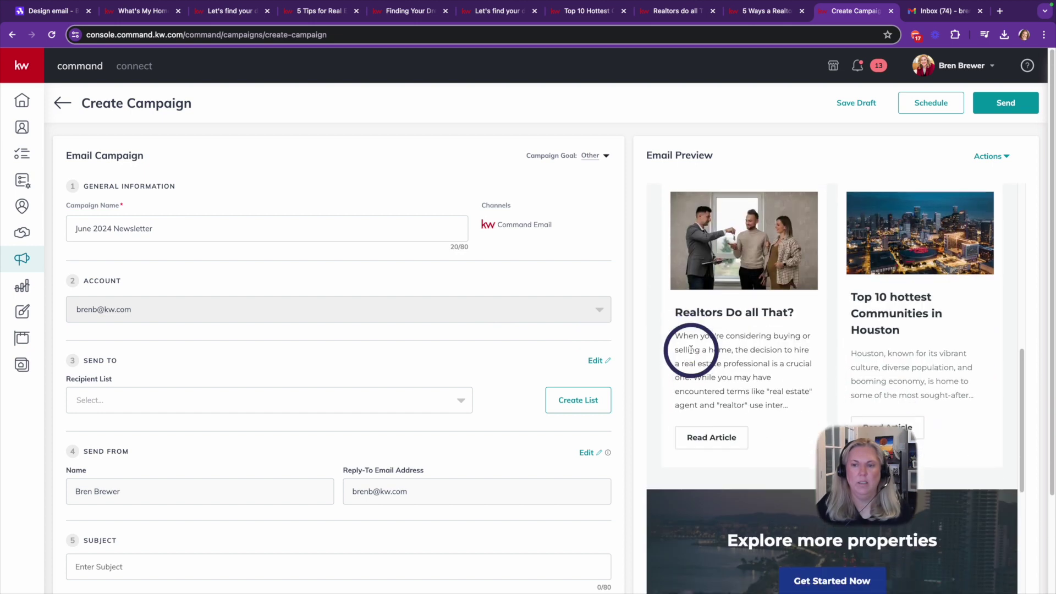
scroll(691, 349, "down", 9)
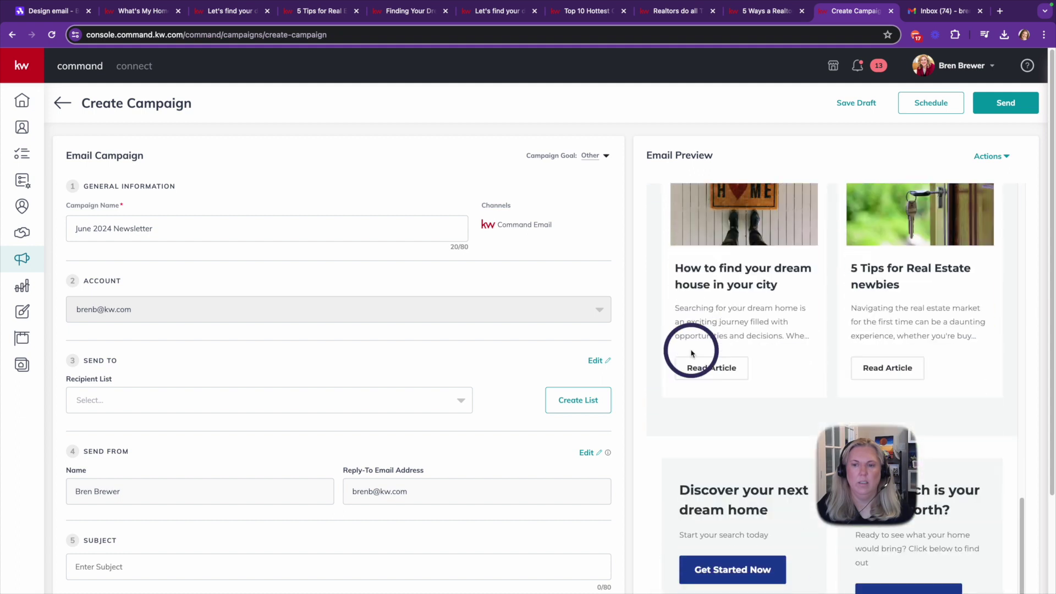
scroll(692, 353, "down", 3)
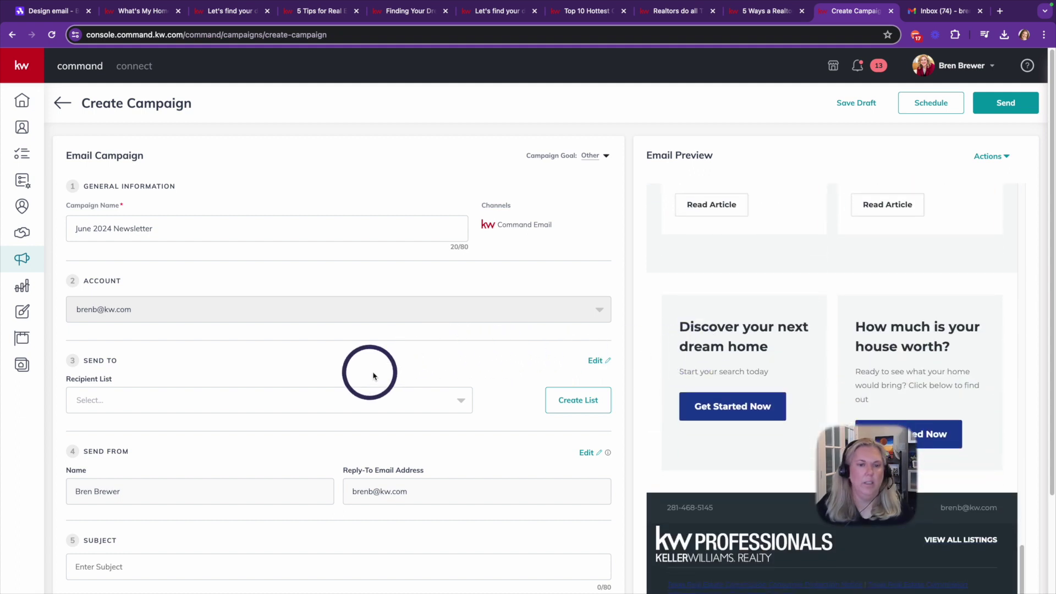
Create a recipient list named Test containing the second contact
left_click(572, 405)
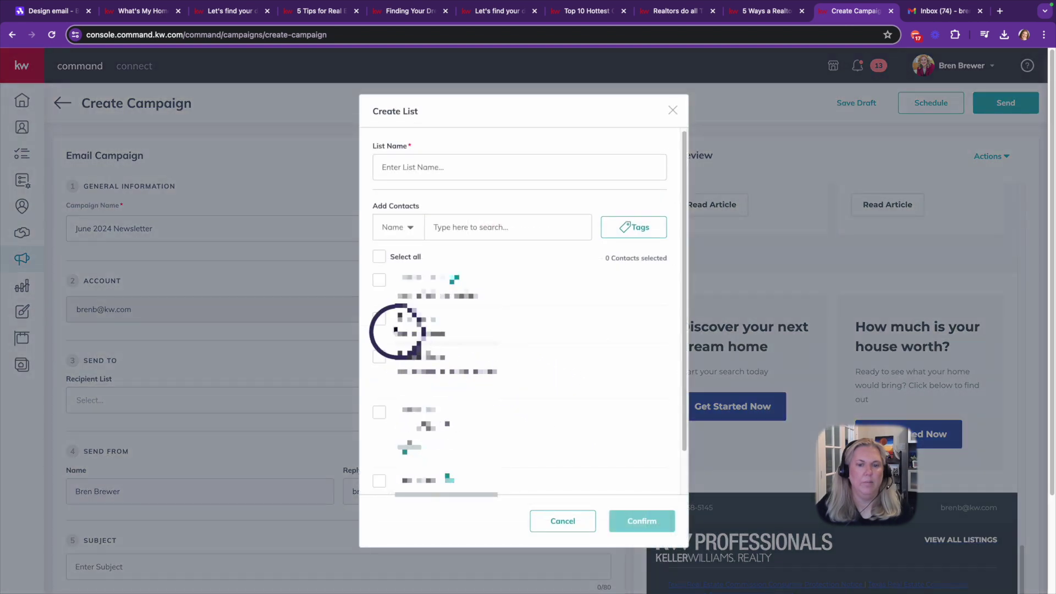
left_click(379, 319)
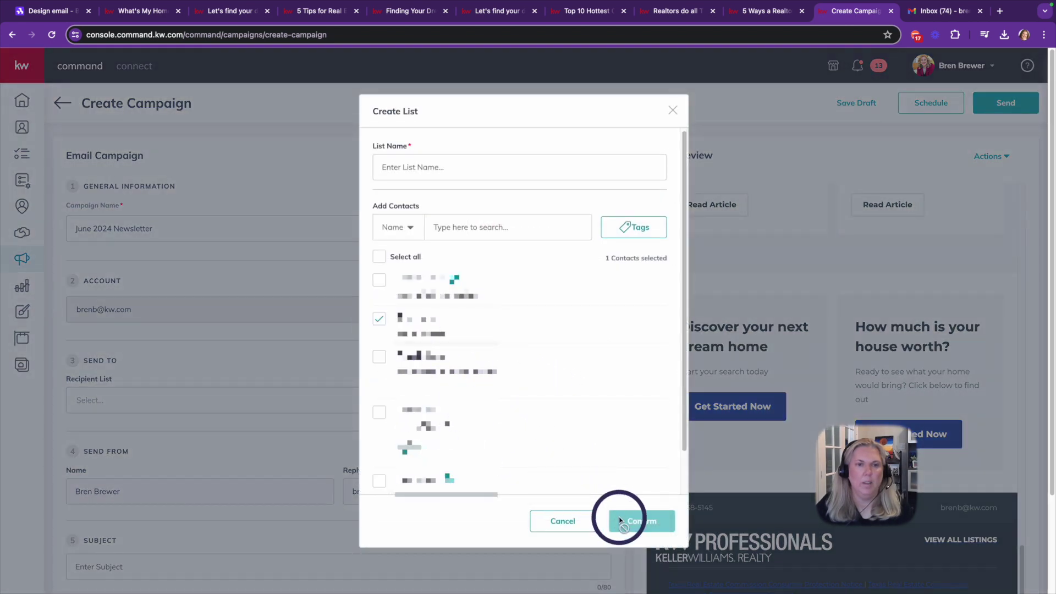
left_click(436, 174)
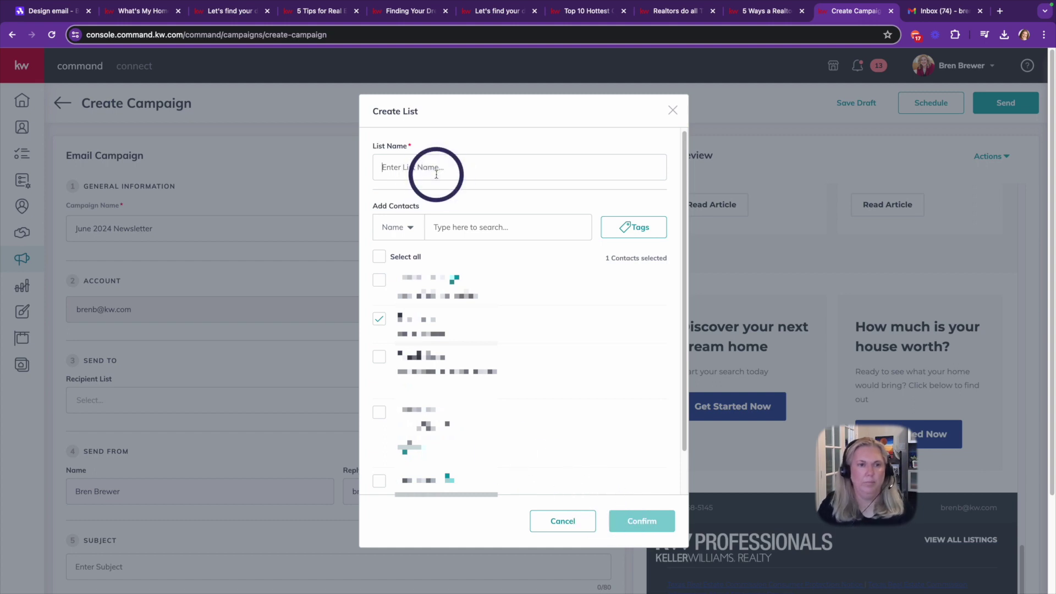
type("Test")
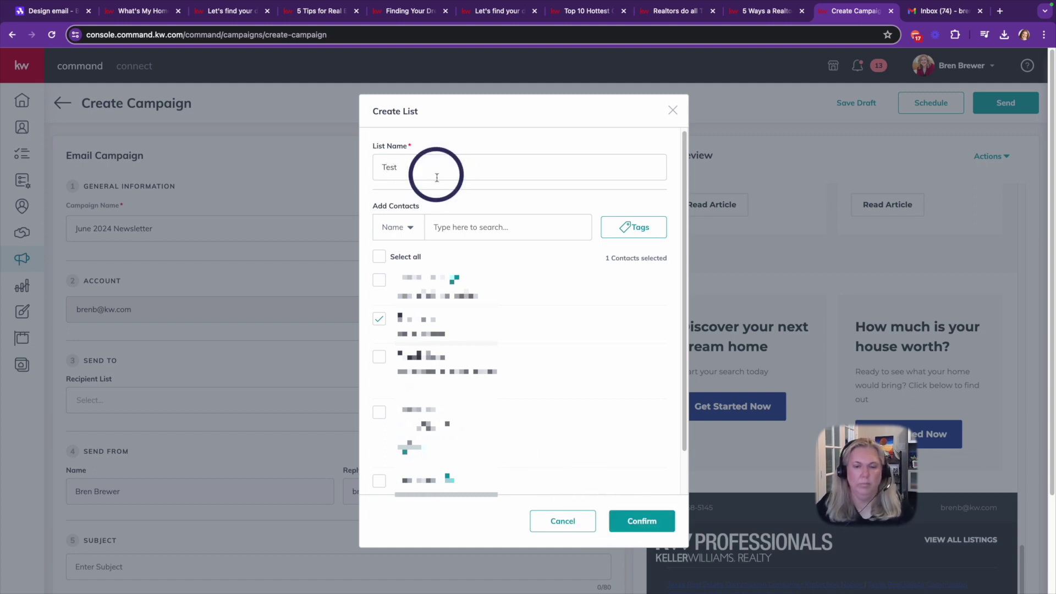
left_click(630, 520)
Enter the subject 'Happy Summer' and bring up the Send Email Campaign confirmation
scroll(331, 368, "down", 5)
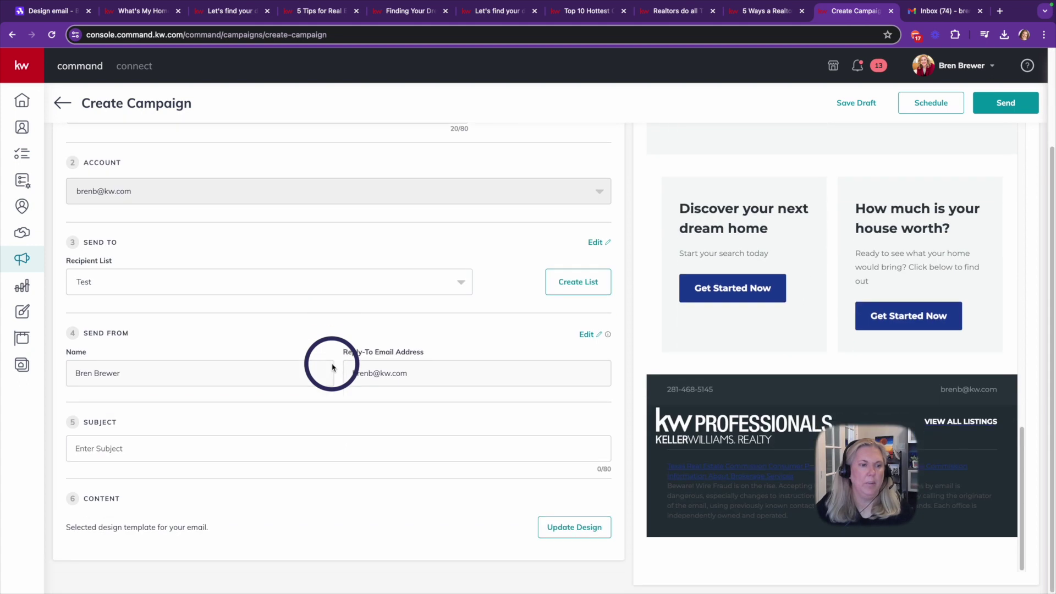
left_click(257, 449)
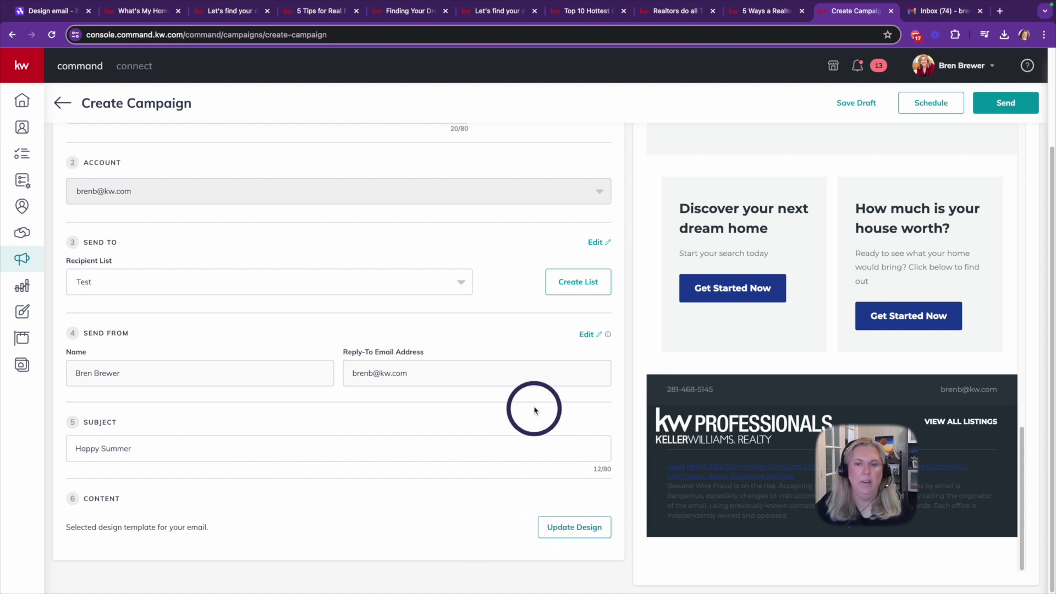
scroll(550, 290, "up", 1)
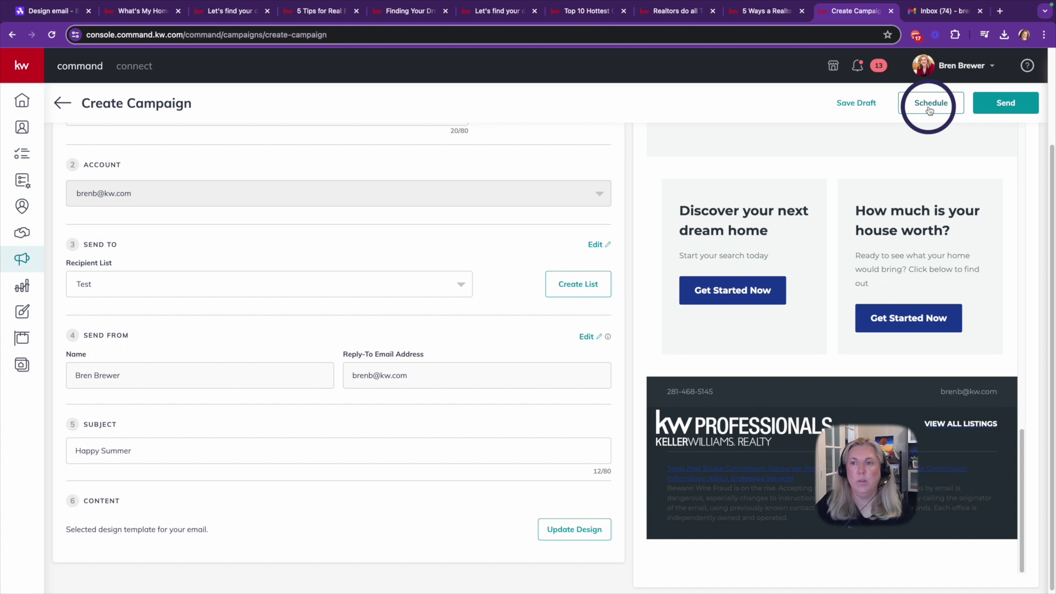
left_click(1006, 105)
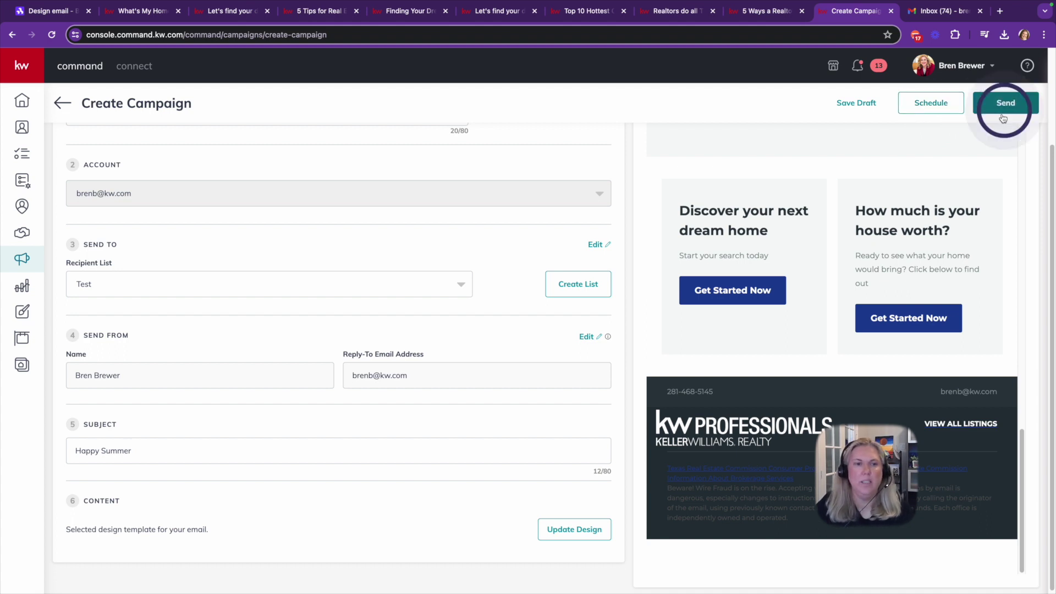
scroll(554, 327, "down", 10)
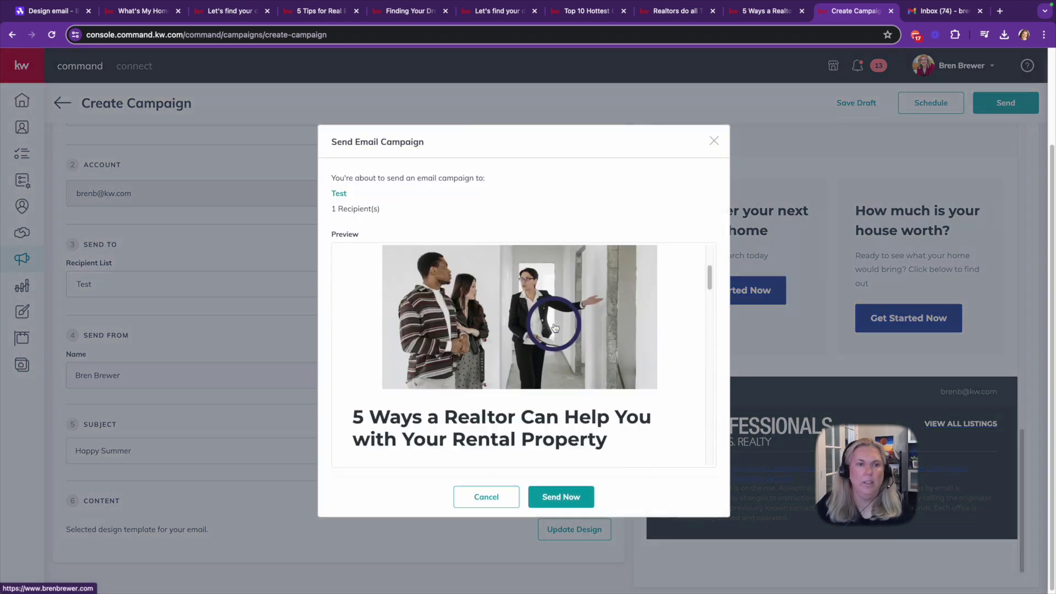
scroll(578, 361, "down", 5)
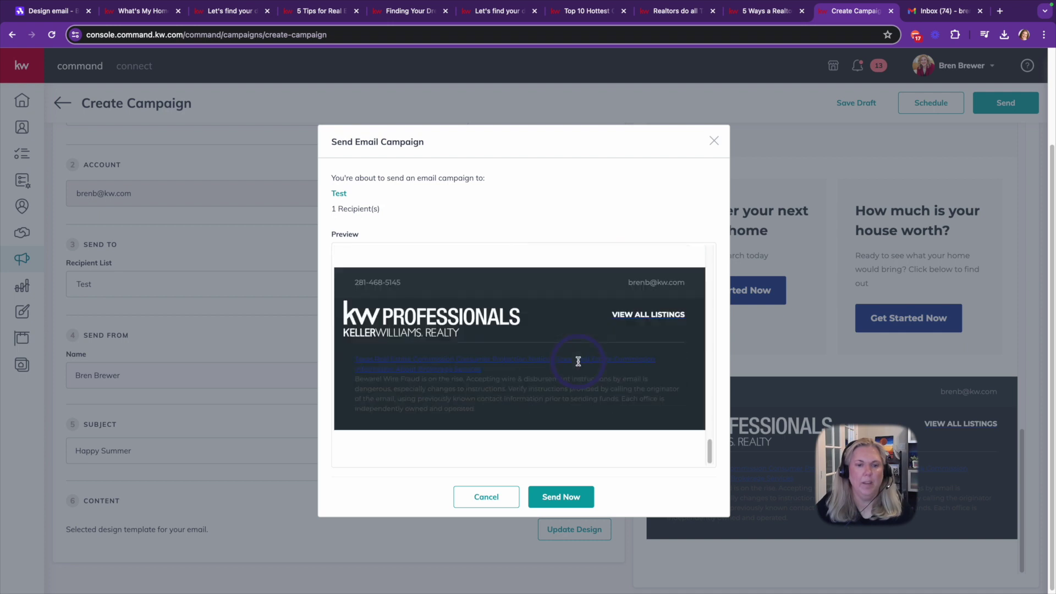
Send the June 2024 Newsletter campaign now to the Test list
left_click(570, 497)
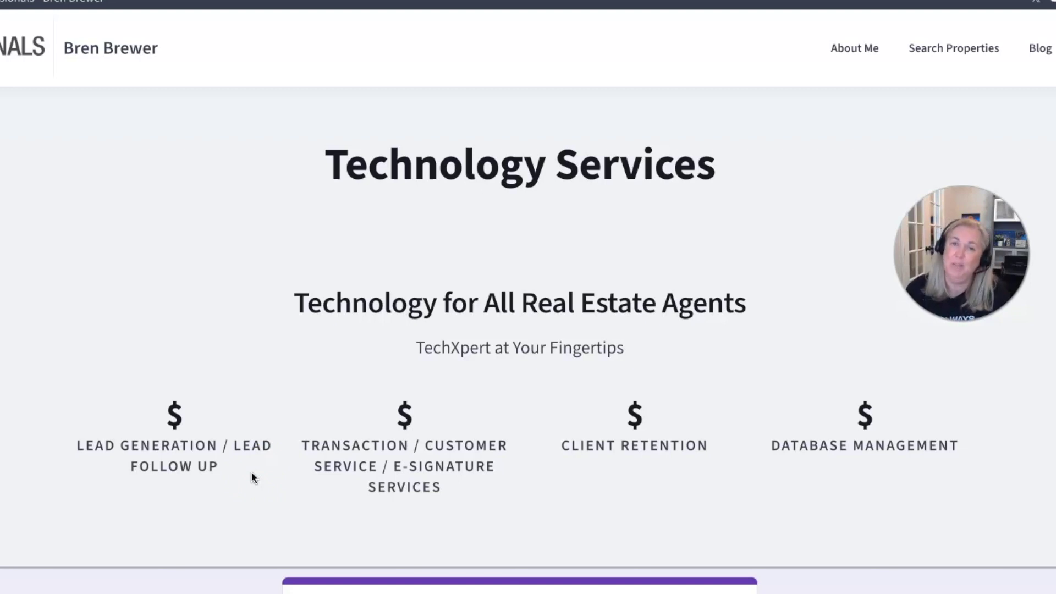
scroll(318, 478, "down", 8)
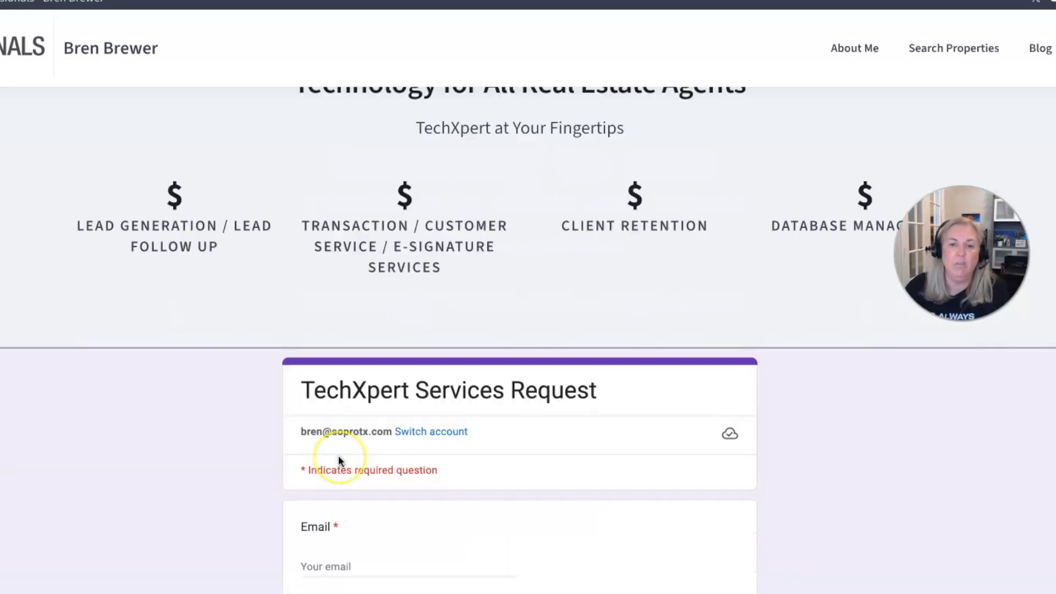
scroll(338, 460, "up", 8)
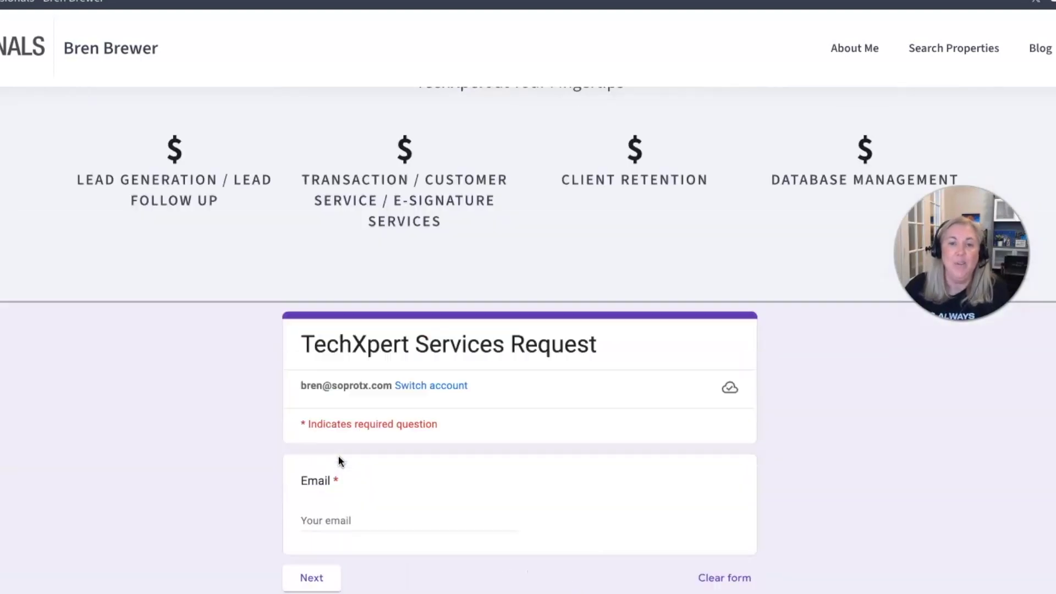